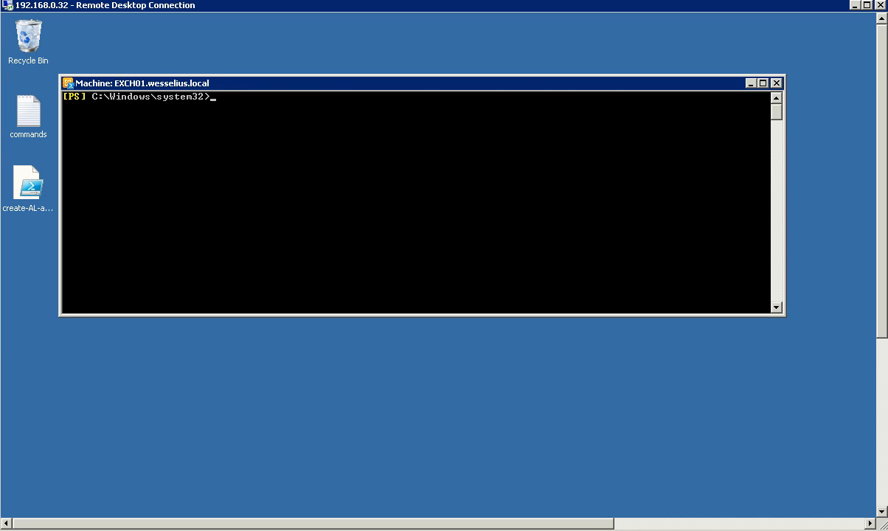
- Rerun the EWS and OWA virtual directory queries showing name, internal URL and external URL
{"action": "key", "text": "Up"}
{"action": "key", "text": "Return"}
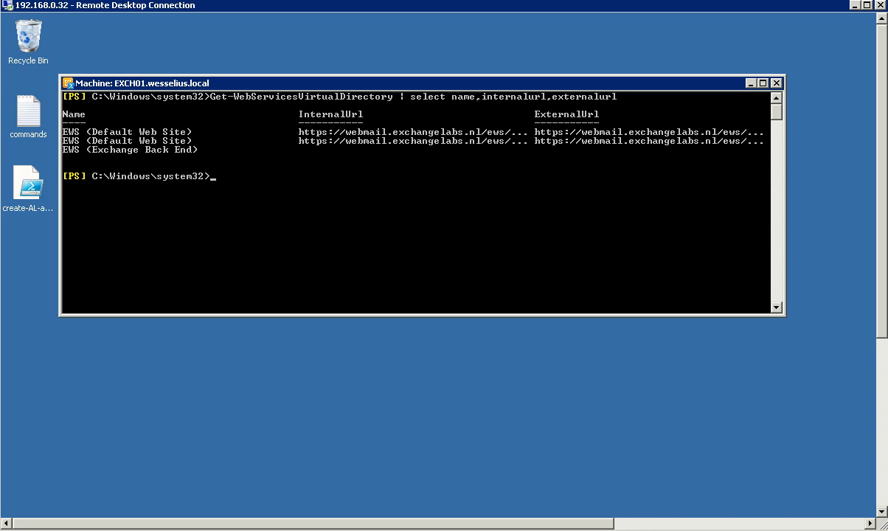
{"action": "key", "text": "Up"}
{"action": "key", "text": "Up"}
{"action": "key", "text": "Return"}
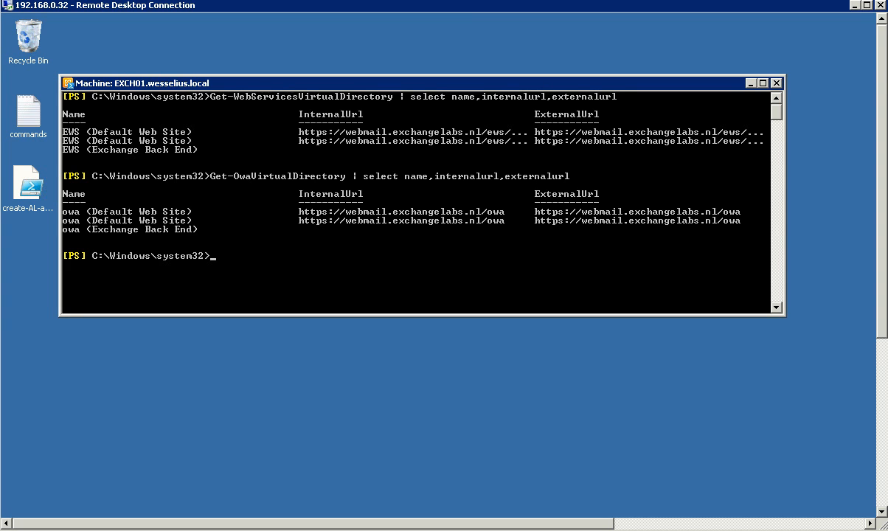
{"action": "key", "text": "alt+Tab"}
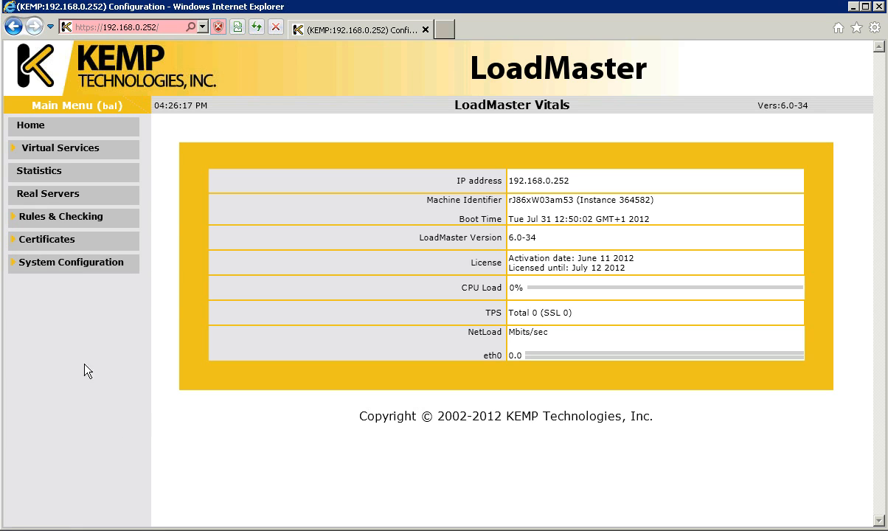
- Expand System Configuration, System Administration, Miscellaneous Options and Virtual Services in the LoadMaster menu
{"action": "left_click", "coordinate": [68, 268]}
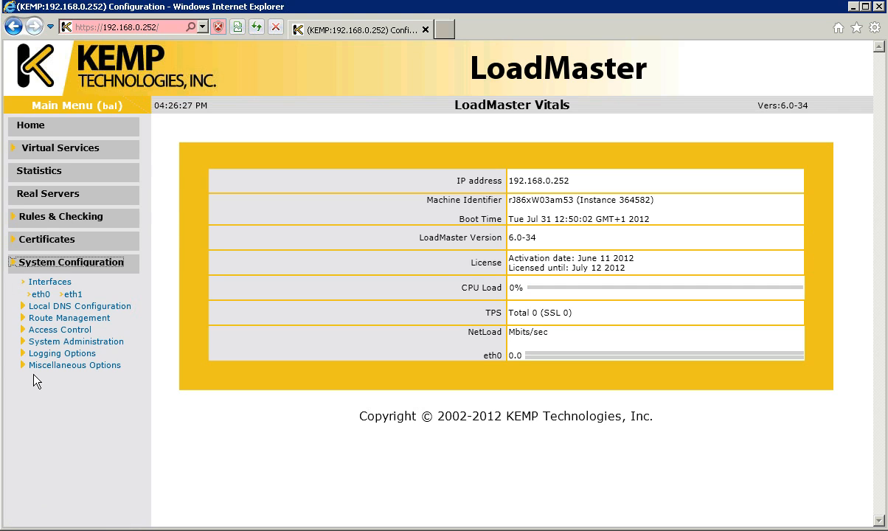
{"action": "left_click", "coordinate": [37, 342]}
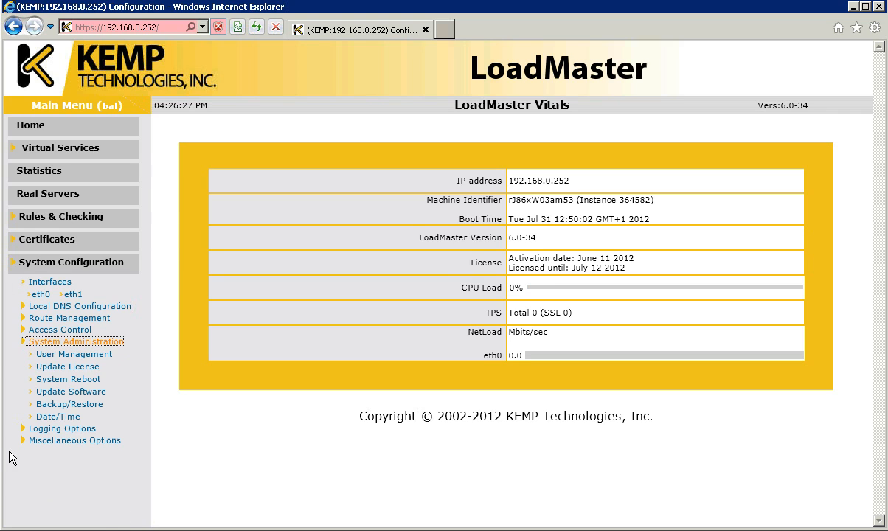
{"action": "left_click", "coordinate": [65, 442]}
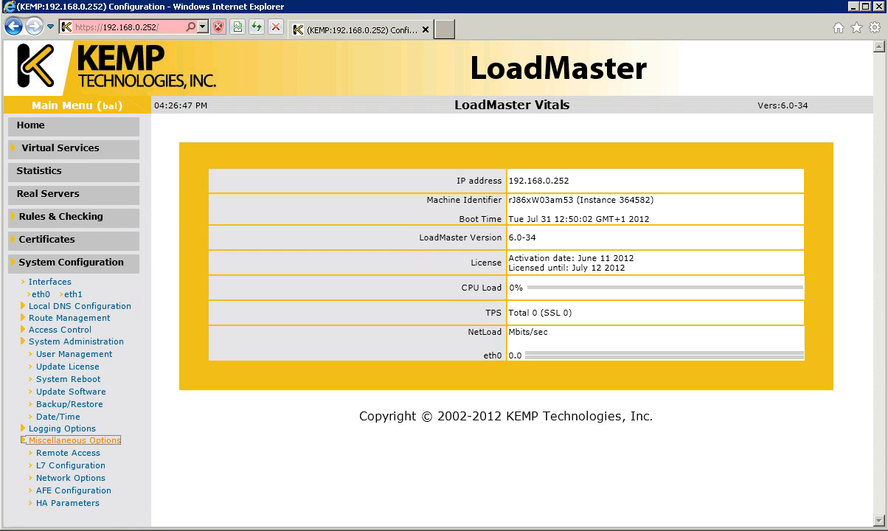
{"action": "left_click", "coordinate": [56, 152]}
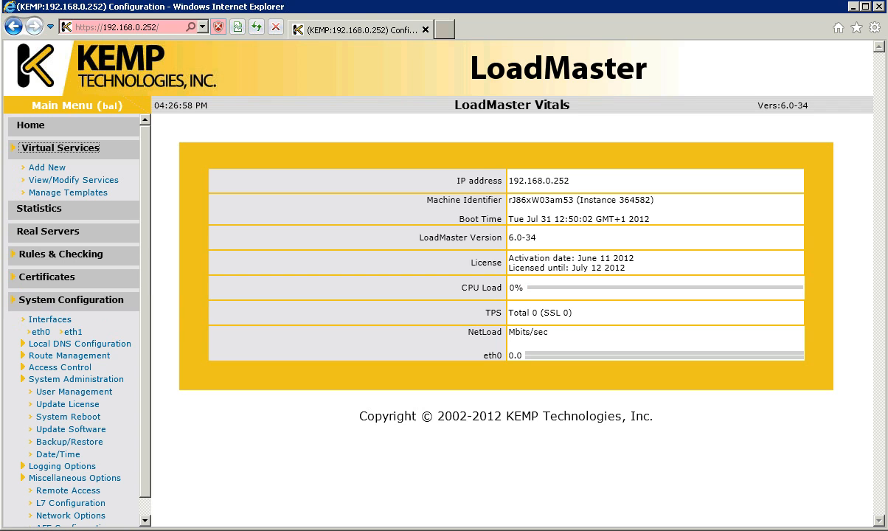
- Add virtual service 'OWA 2010' at address 192.168.0.240, port 443
{"action": "left_click", "coordinate": [37, 168]}
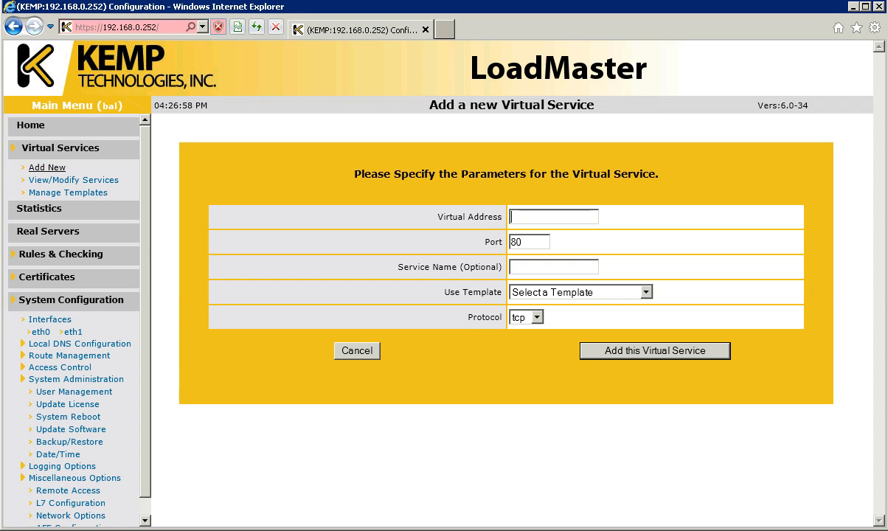
{"action": "type", "text": "192.1689"}
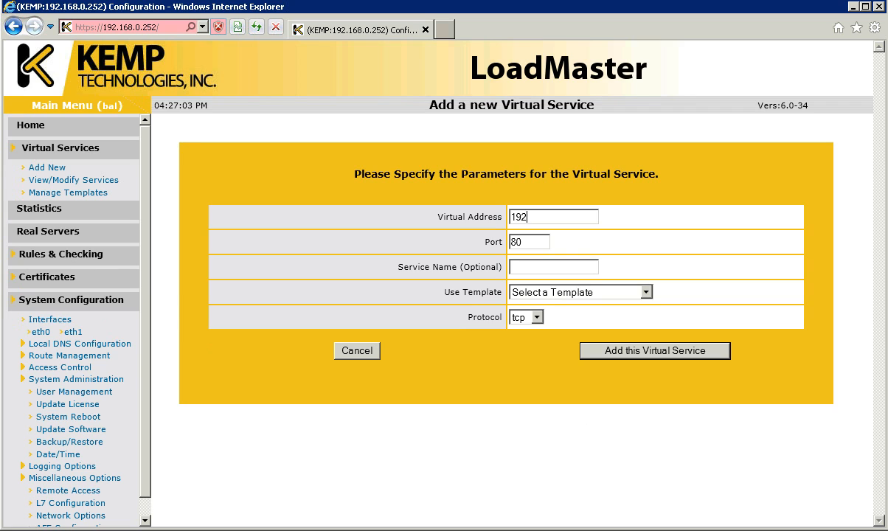
{"action": "key", "text": "BackSpace"}
{"action": "key", "text": "BackSpace"}
{"action": "type", "text": "8.0.240"}
{"action": "key", "text": "Tab"}
{"action": "type", "text": "443"}
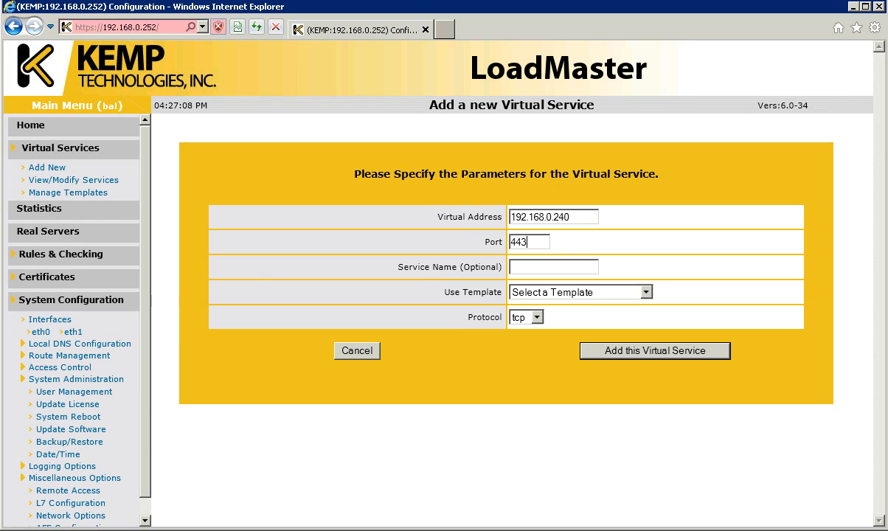
{"action": "left_click", "coordinate": [537, 268]}
{"action": "type", "text": "OWA 2010"}
{"action": "left_click", "coordinate": [589, 350]}
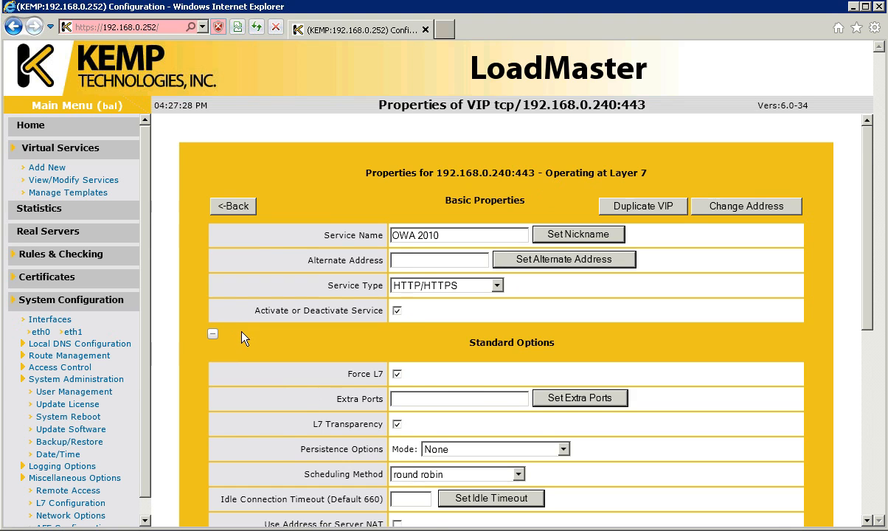
- Set persistence mode to Super HTTP and keep round robin scheduling
{"action": "scroll", "coordinate": [245, 338], "scroll_direction": "down", "scroll_amount": 2}
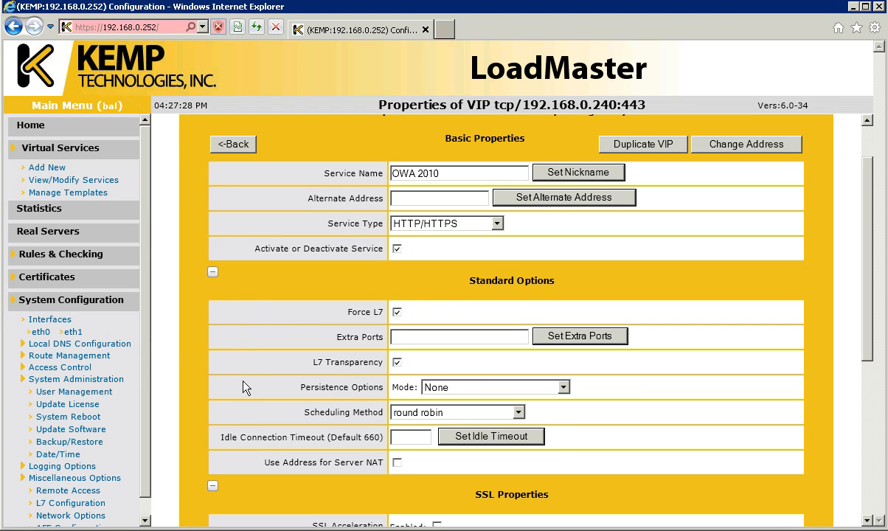
{"action": "left_click", "coordinate": [436, 391]}
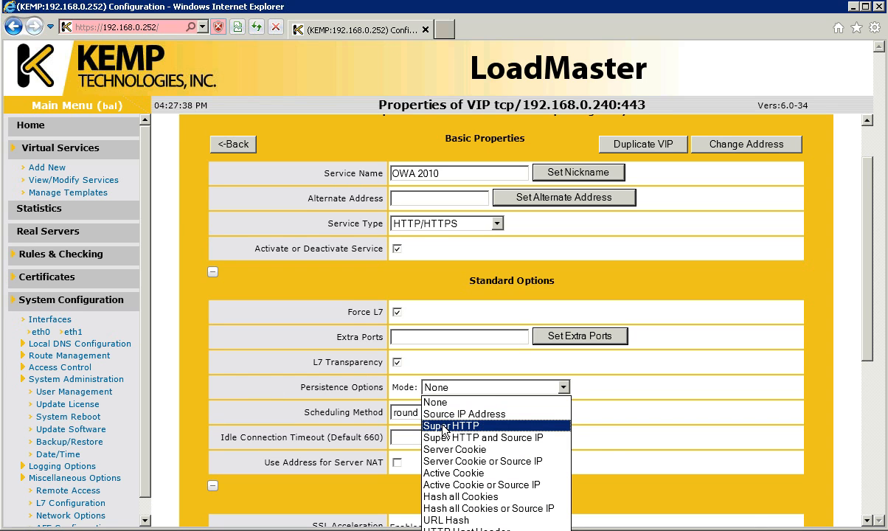
{"action": "left_click", "coordinate": [445, 426]}
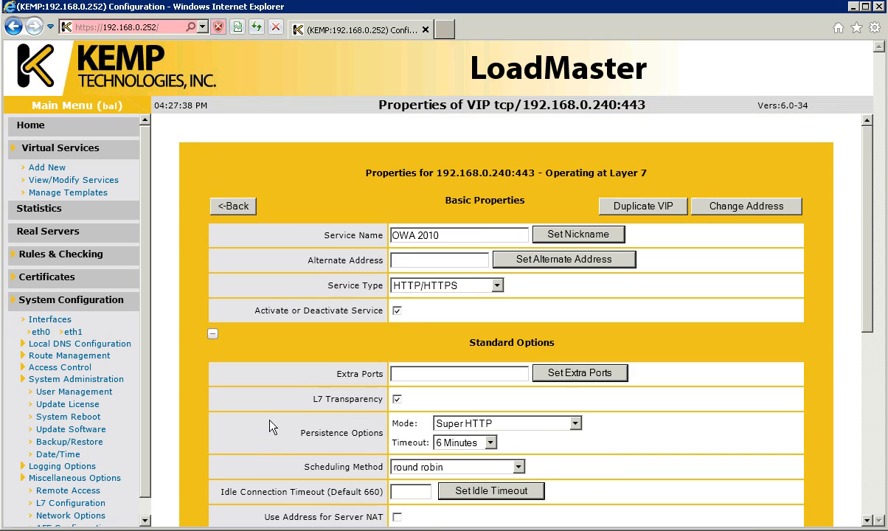
{"action": "left_click", "coordinate": [437, 471]}
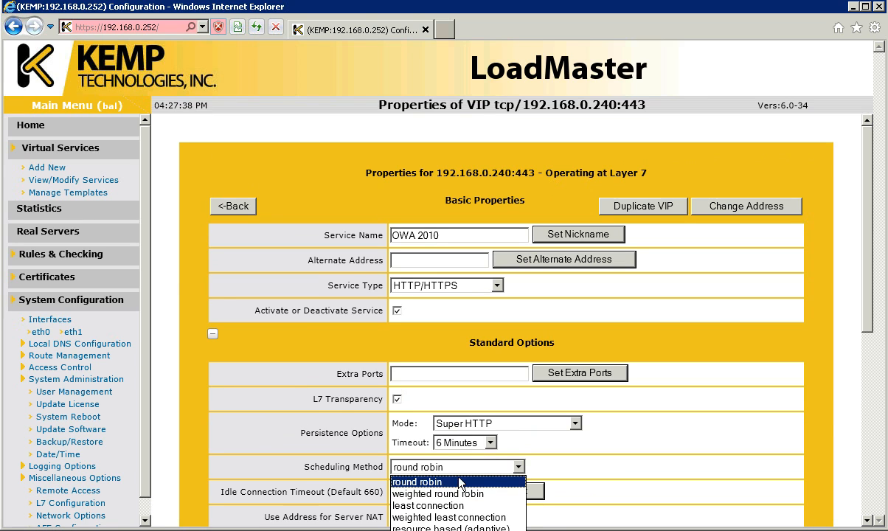
{"action": "left_click", "coordinate": [456, 483]}
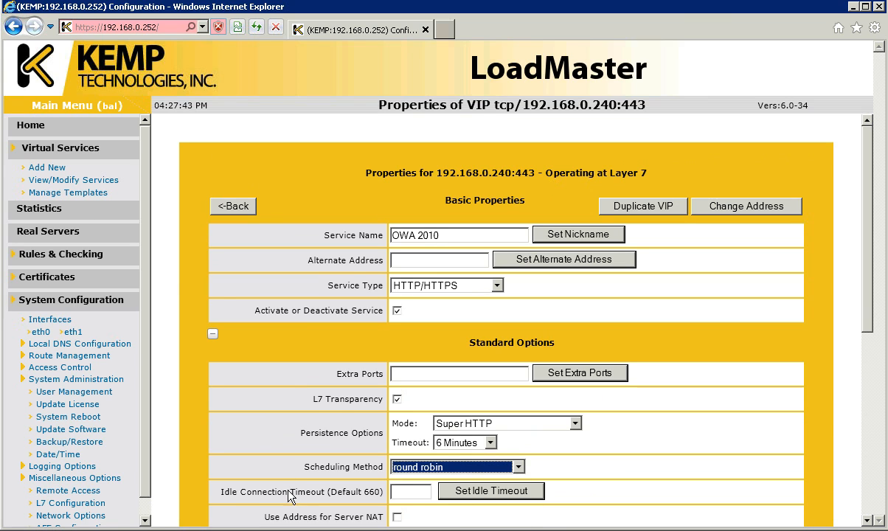
- Apply a 900 idle connection timeout and enable Use Address for Server NAT
{"action": "left_click", "coordinate": [403, 490]}
{"action": "type", "text": "900"}
{"action": "left_click", "coordinate": [461, 491]}
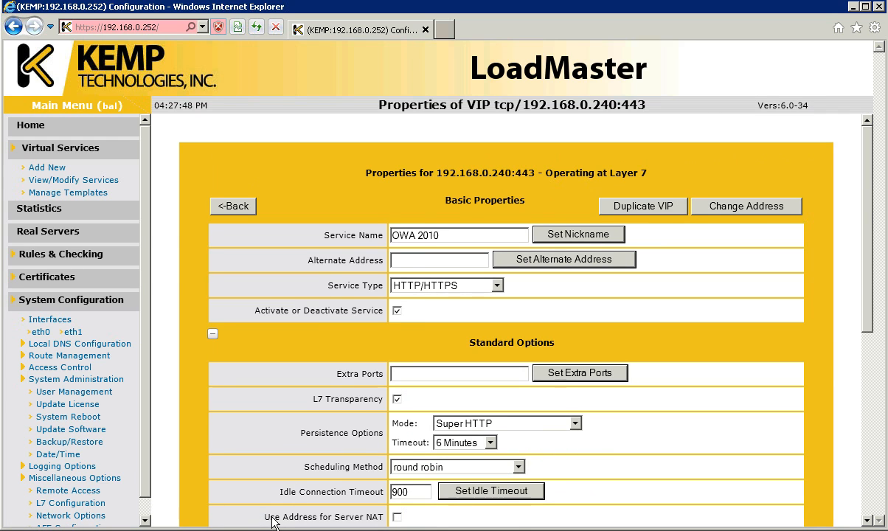
{"action": "left_click", "coordinate": [397, 517]}
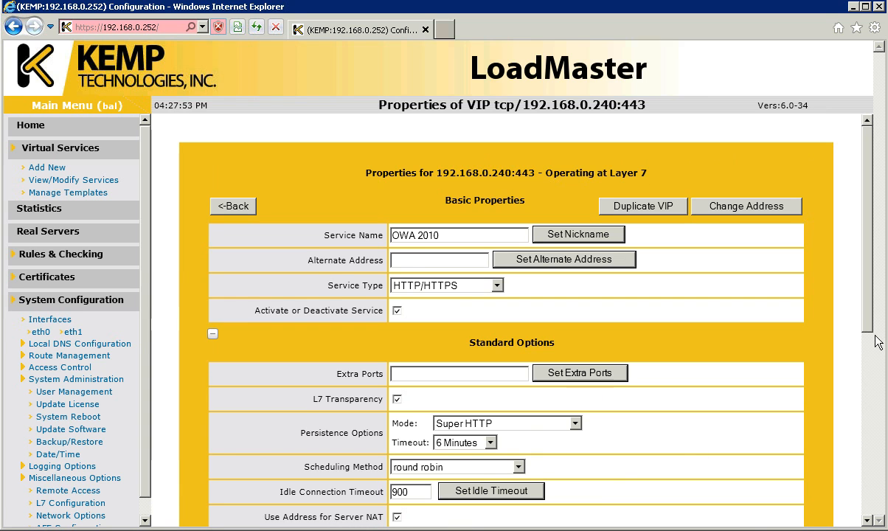
{"action": "scroll", "coordinate": [874, 348], "scroll_direction": "down", "scroll_amount": 1}
{"action": "left_click_drag", "start_coordinate": [870, 342], "coordinate": [873, 452]}
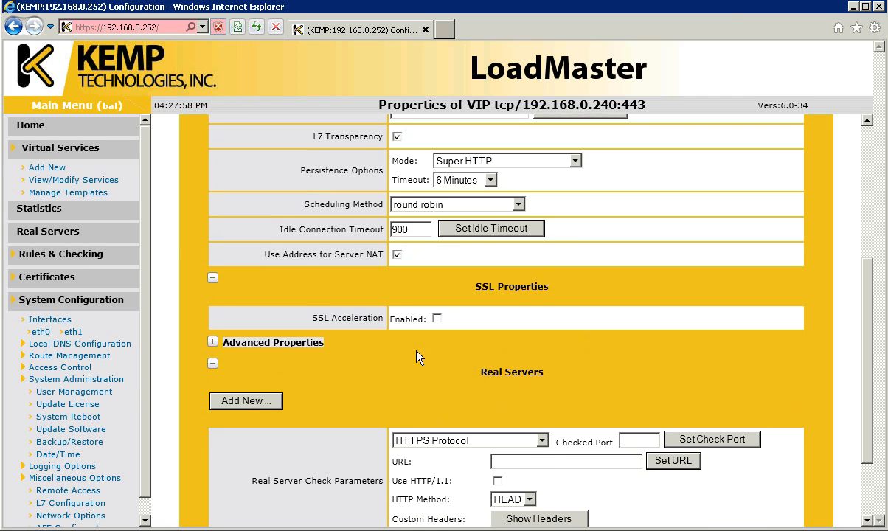
- Enable SSL acceleration and acknowledge the missing-certificate warning
{"action": "left_click", "coordinate": [437, 319]}
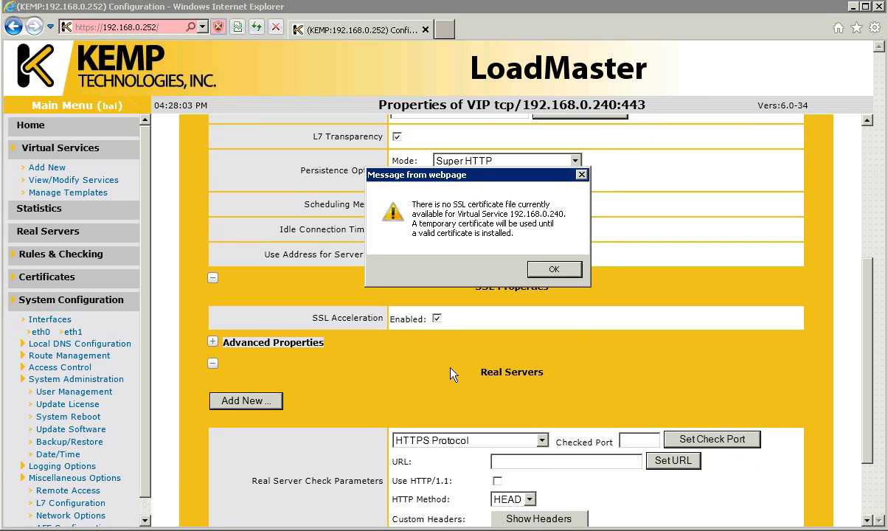
{"action": "left_click", "coordinate": [553, 269]}
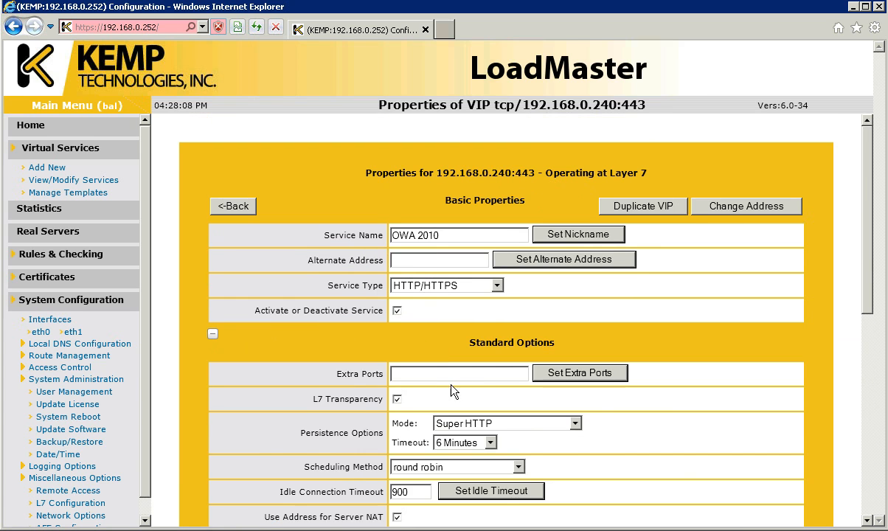
{"action": "scroll", "coordinate": [364, 389], "scroll_direction": "down", "scroll_amount": 5}
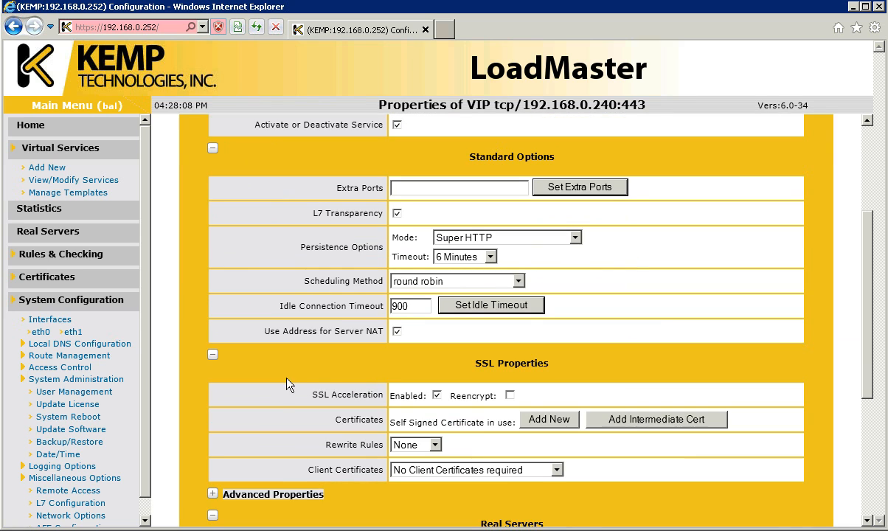
- Start a new certificate import named ExchangeCert, removing the space after the invalid-filename warning
{"action": "left_click", "coordinate": [547, 419]}
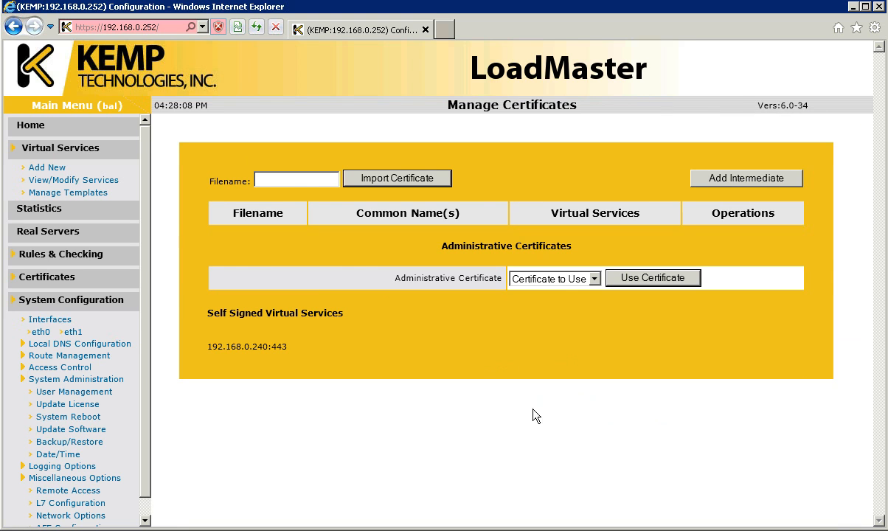
{"action": "left_click", "coordinate": [286, 181]}
{"action": "type", "text": "Exchange Cert"}
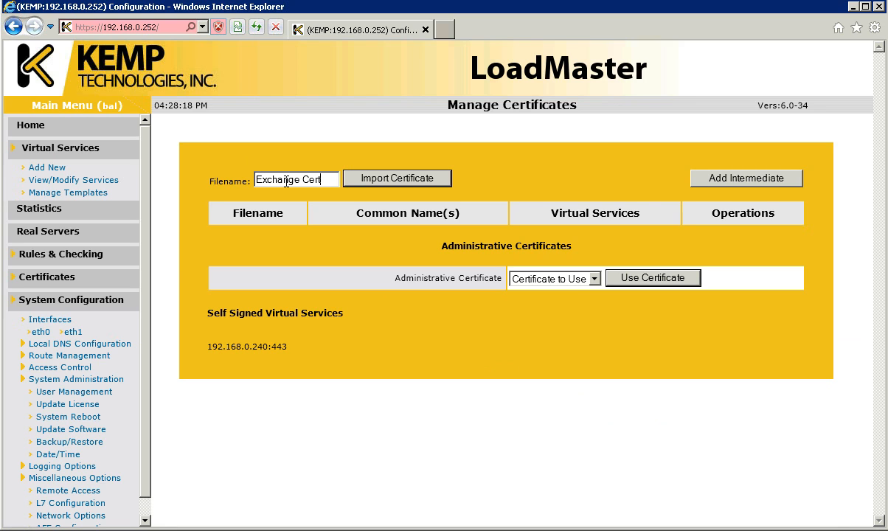
{"action": "left_click", "coordinate": [378, 186]}
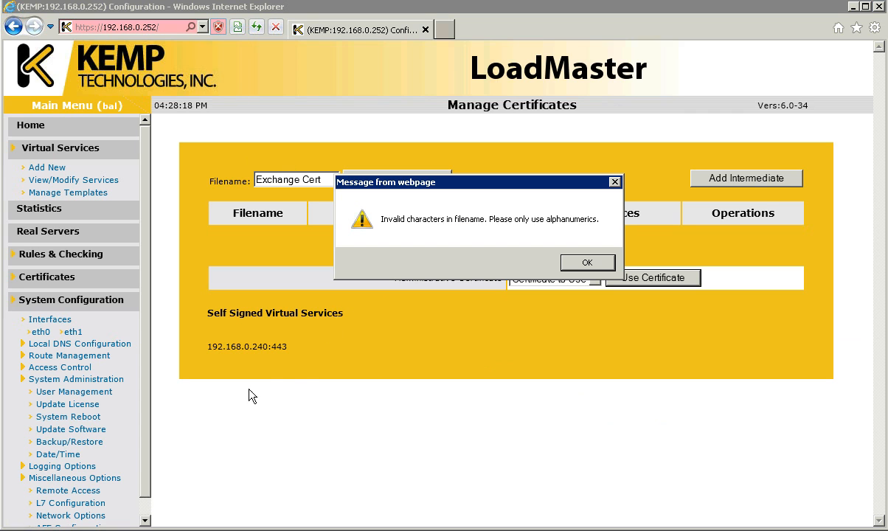
{"action": "left_click", "coordinate": [588, 263]}
{"action": "left_click", "coordinate": [306, 181]}
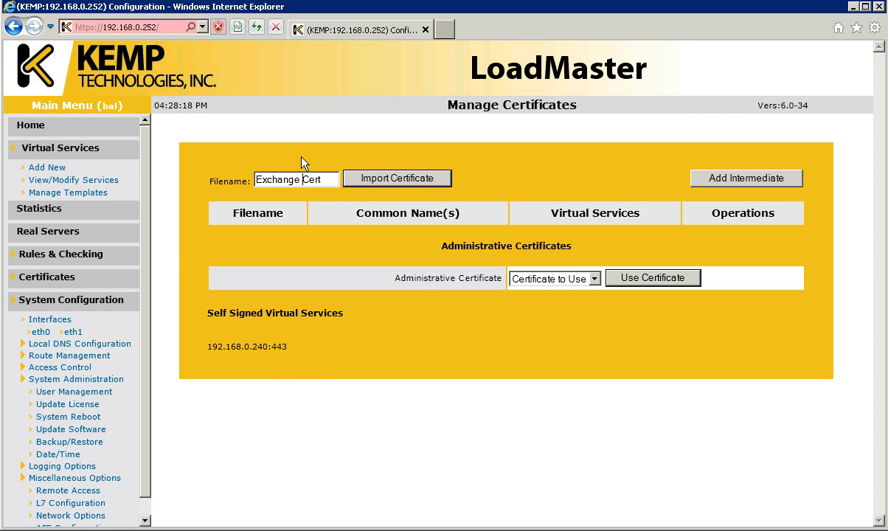
{"action": "left_click", "coordinate": [358, 180]}
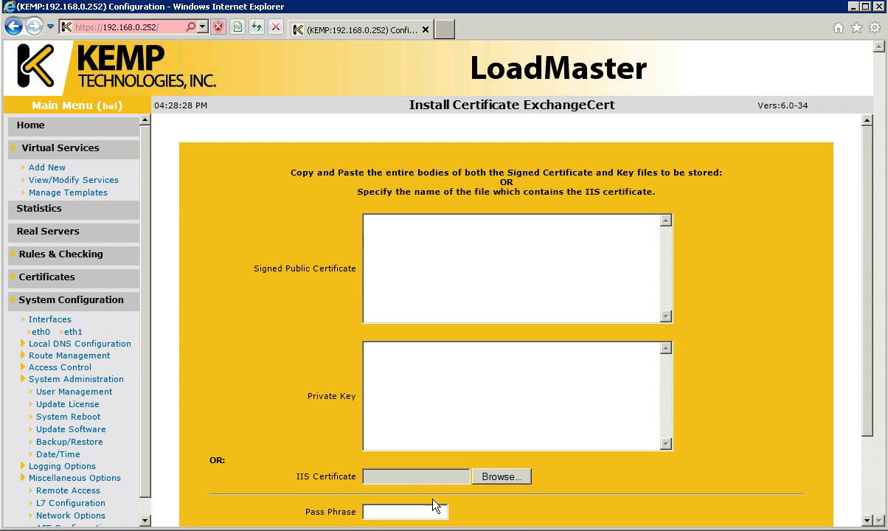
- Install ExchangeCert from exchangelabs.pfx with its pass phrase and confirm the success message
{"action": "left_click", "coordinate": [505, 478]}
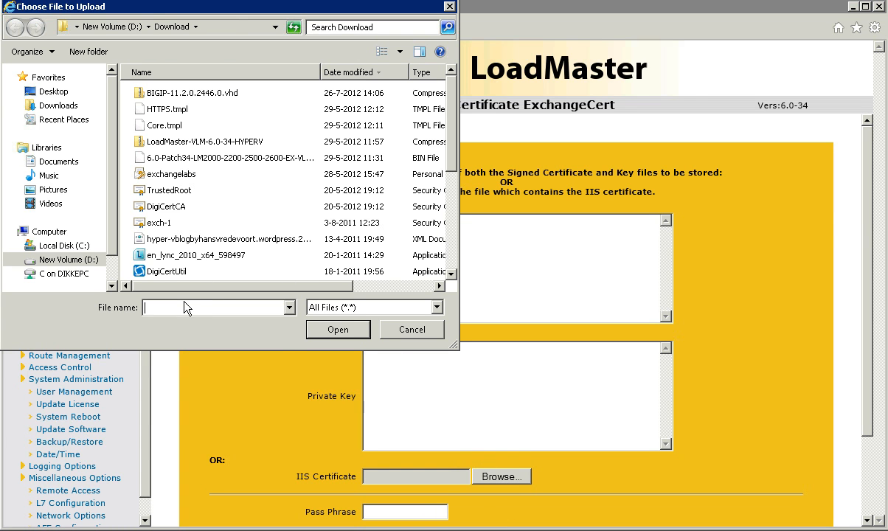
{"action": "type", "text": "ex"}
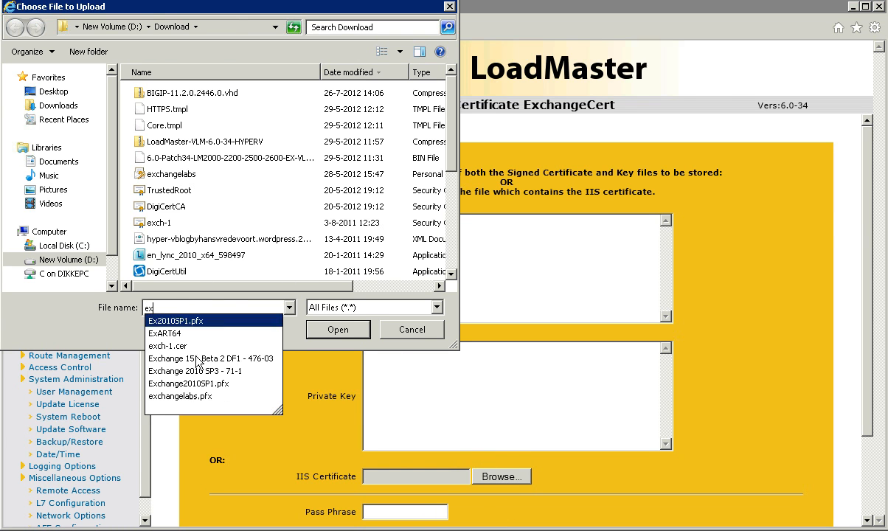
{"action": "left_click", "coordinate": [190, 396]}
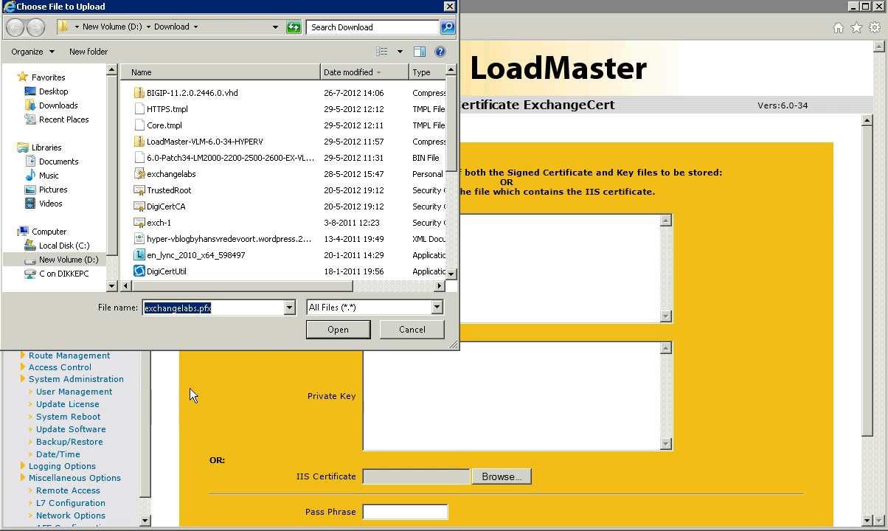
{"action": "left_click", "coordinate": [382, 511]}
{"action": "type", "text": "*********"}
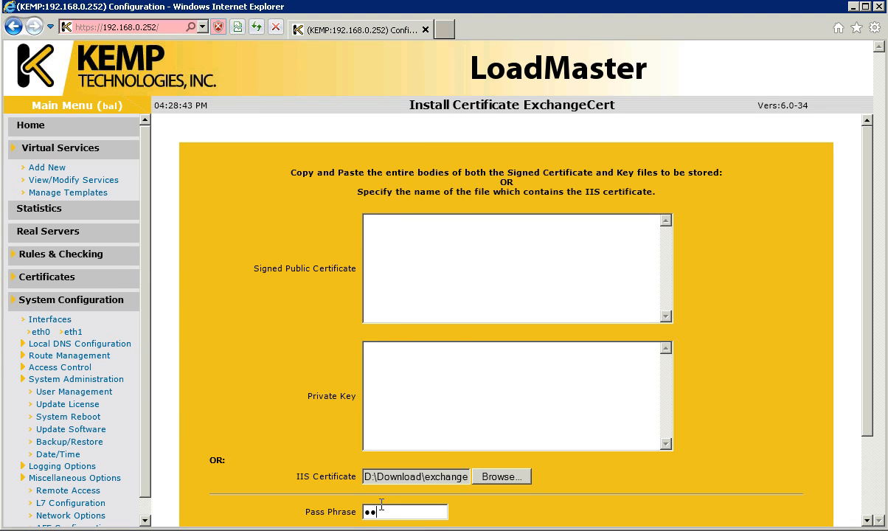
{"action": "key", "text": "Return"}
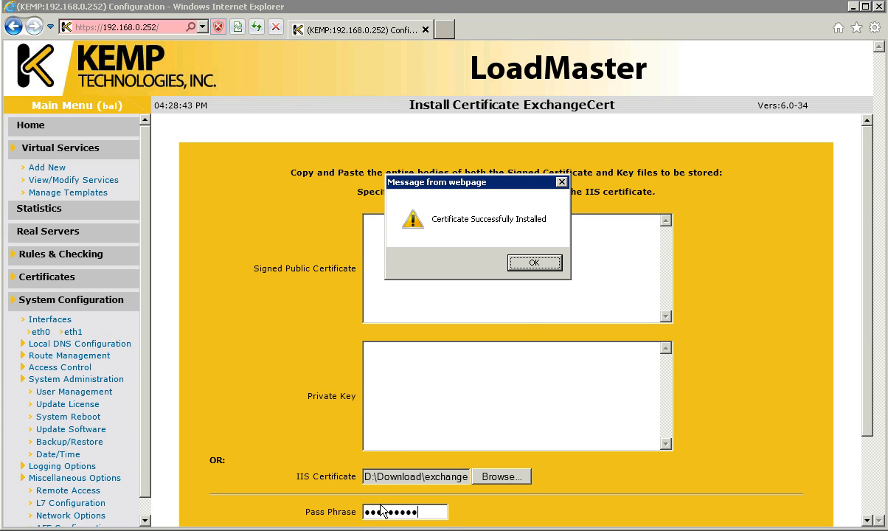
{"action": "left_click", "coordinate": [533, 264]}
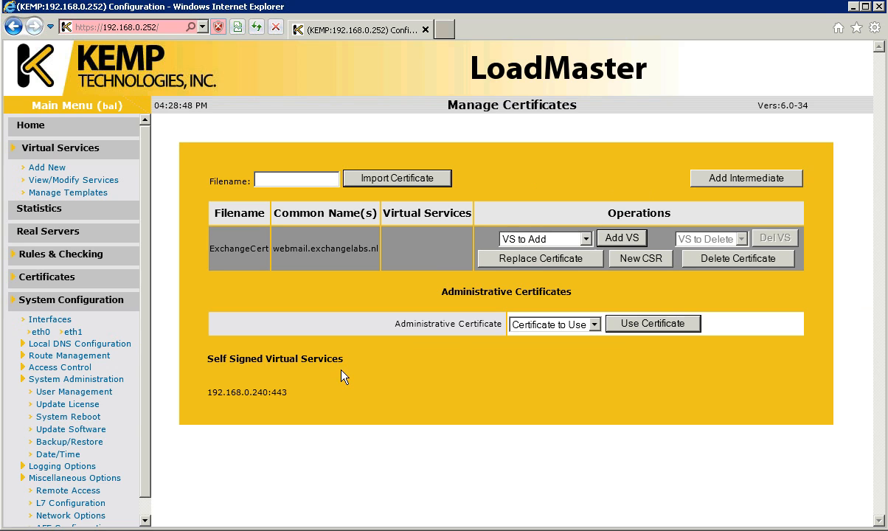
- Assign ExchangeCert to the 192.168.0.240:443 service and show the virtual services list
{"action": "left_click", "coordinate": [540, 246]}
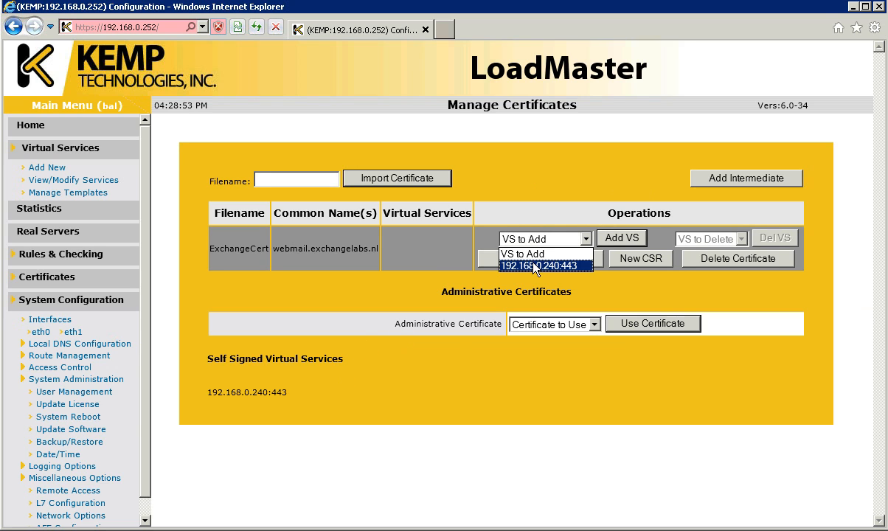
{"action": "left_click", "coordinate": [536, 267]}
{"action": "left_click", "coordinate": [614, 242]}
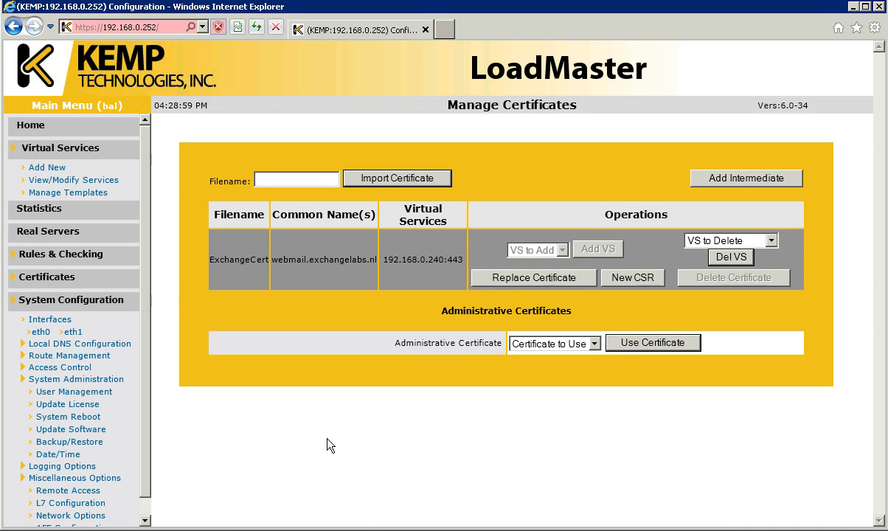
{"action": "left_click", "coordinate": [74, 180]}
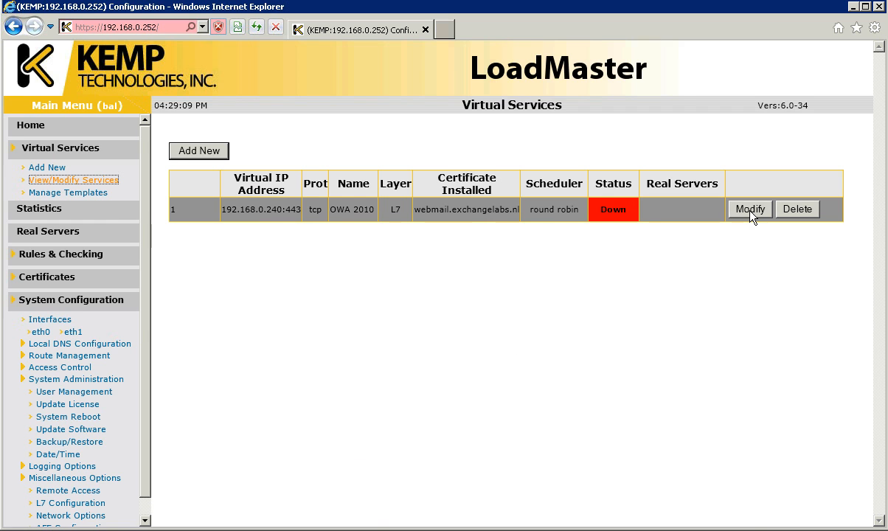
- Set the OWA 2010 real server health check port to 80
{"action": "left_click", "coordinate": [750, 212]}
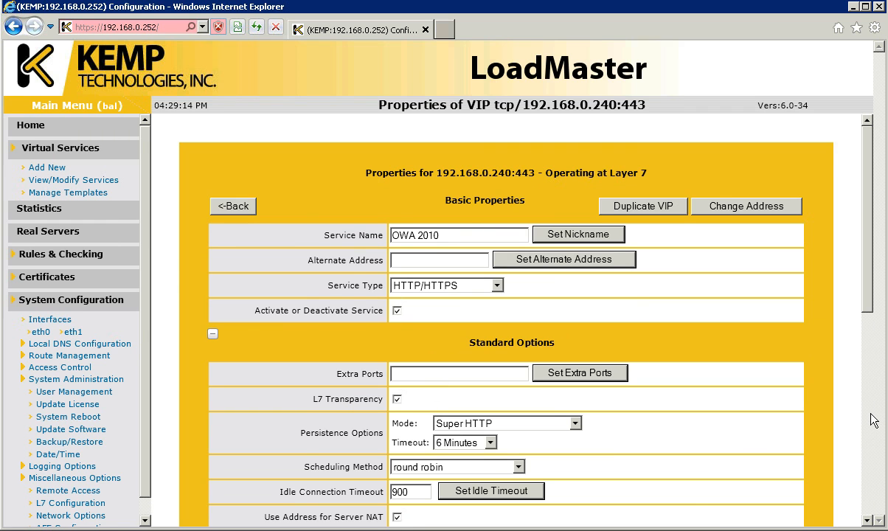
{"action": "scroll", "coordinate": [827, 395], "scroll_direction": "down", "scroll_amount": 5}
{"action": "scroll", "coordinate": [745, 404], "scroll_direction": "down", "scroll_amount": 1}
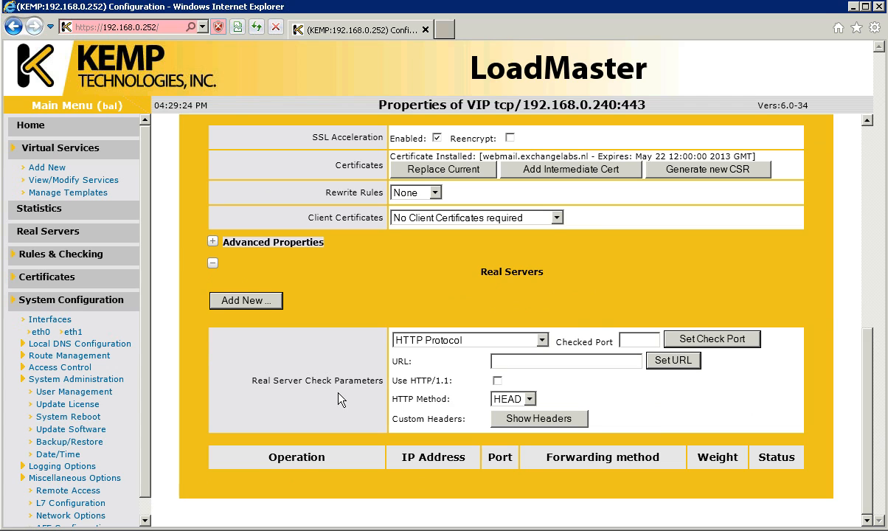
{"action": "left_click", "coordinate": [643, 344]}
{"action": "type", "text": "80"}
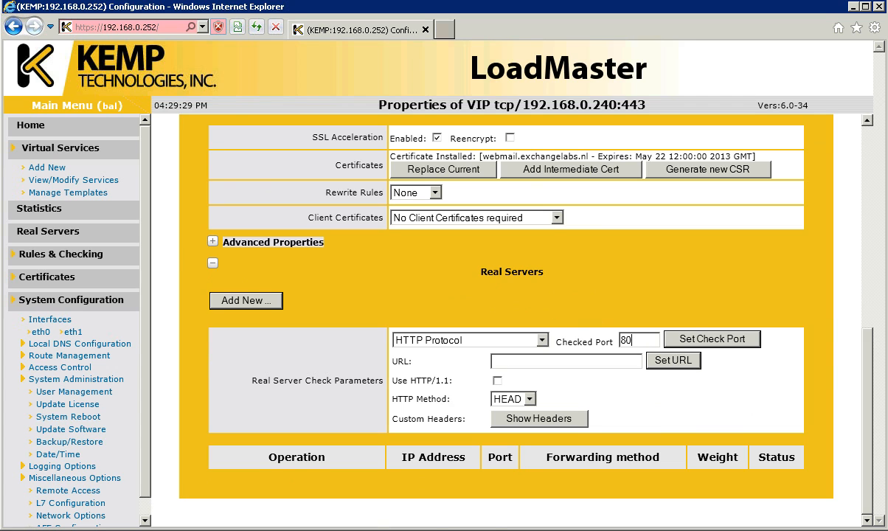
{"action": "left_click", "coordinate": [690, 340]}
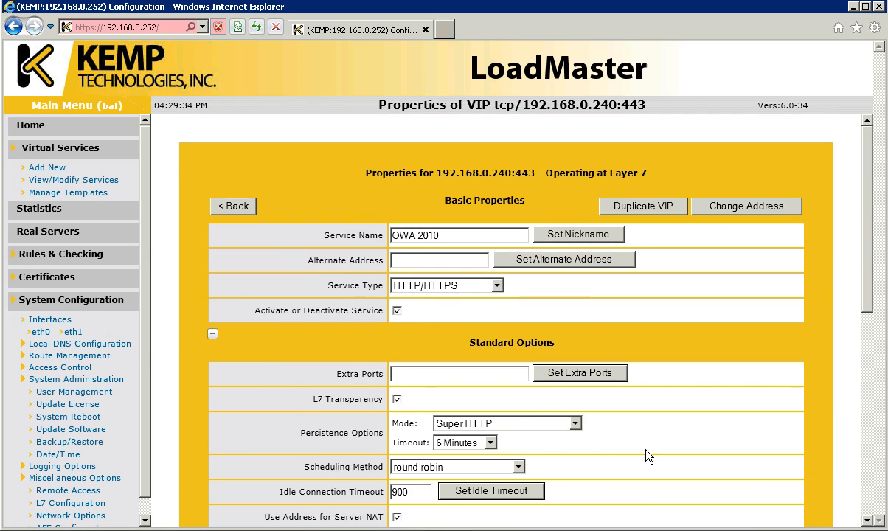
- Set the health check URL to /owa
{"action": "scroll", "coordinate": [608, 424], "scroll_direction": "down", "scroll_amount": 4}
{"action": "scroll", "coordinate": [516, 453], "scroll_direction": "down", "scroll_amount": 1}
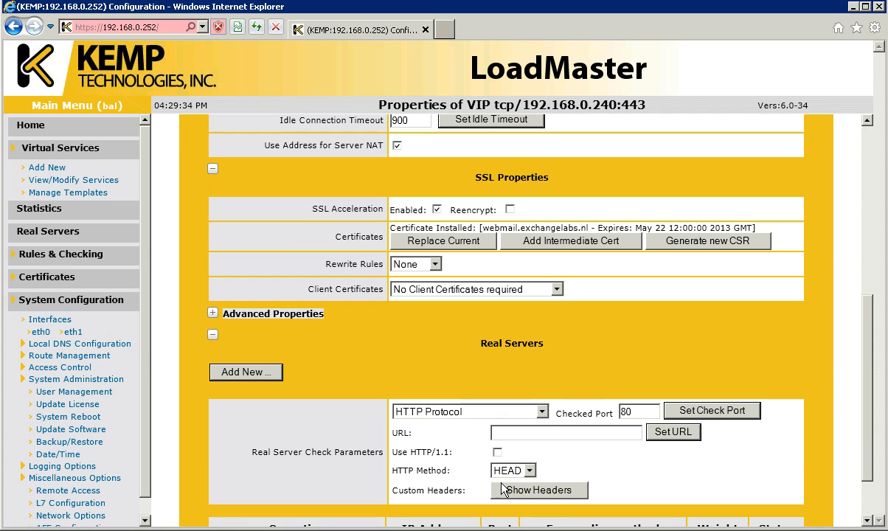
{"action": "left_click", "coordinate": [506, 433]}
{"action": "type", "text": "/owa"}
{"action": "left_click", "coordinate": [673, 433]}
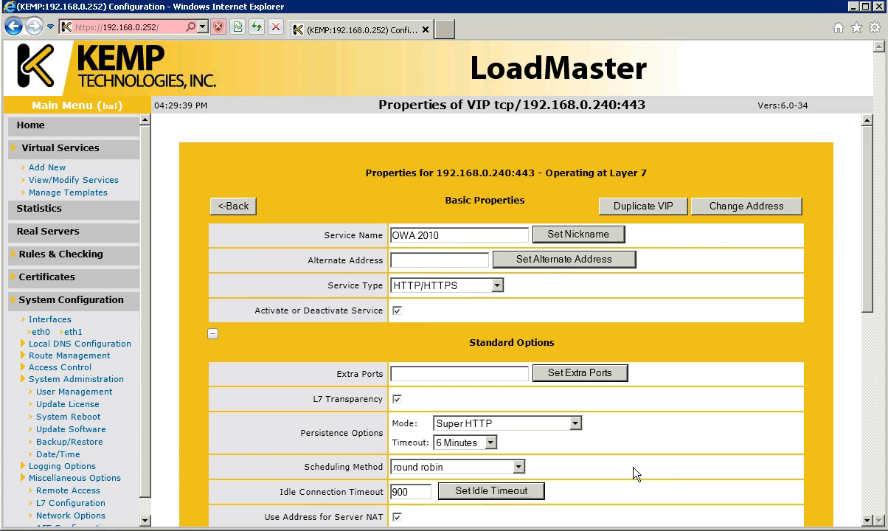
{"action": "left_click", "coordinate": [868, 493]}
{"action": "left_click", "coordinate": [867, 492]}
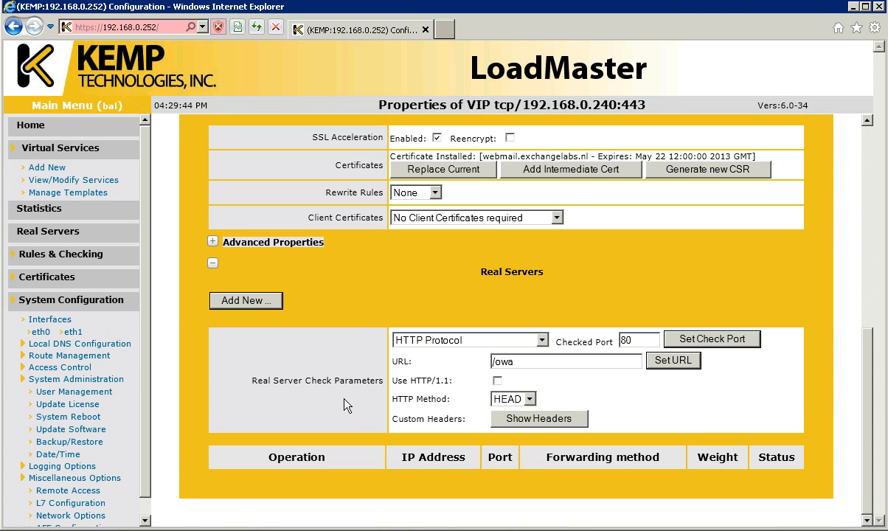
- Add real servers 192.168.0.32 and 192.168.0.42 on port 80, then return to the services list
{"action": "left_click", "coordinate": [259, 298]}
{"action": "type", "text": "192.168.0.32"}
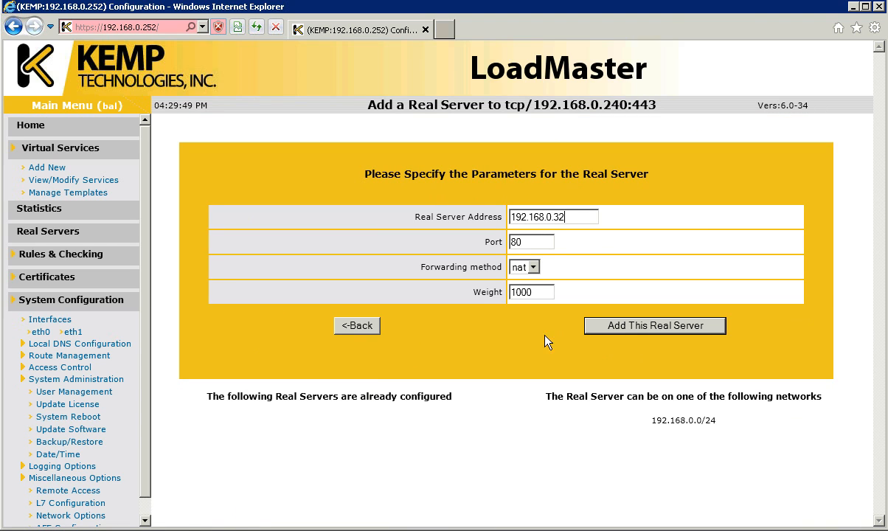
{"action": "left_click", "coordinate": [614, 330]}
{"action": "left_click", "coordinate": [547, 267]}
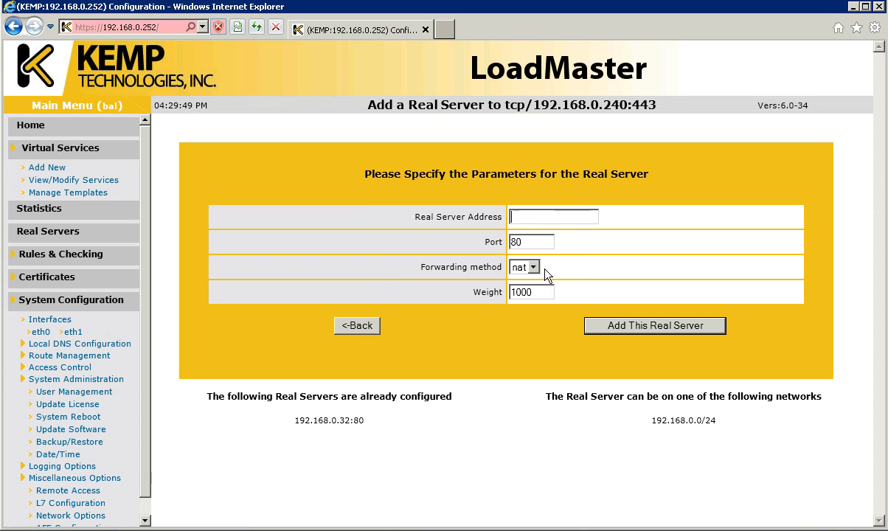
{"action": "type", "text": "192.168.0.42"}
{"action": "left_click", "coordinate": [635, 328]}
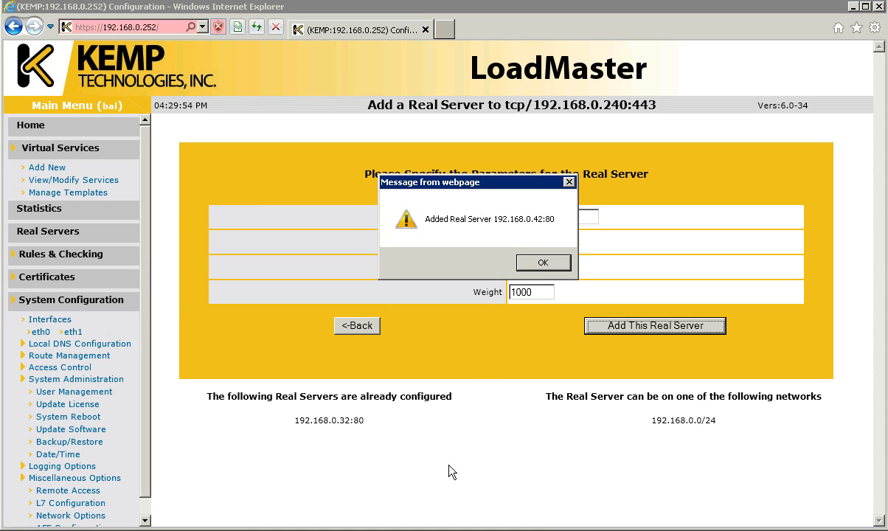
{"action": "left_click", "coordinate": [543, 262]}
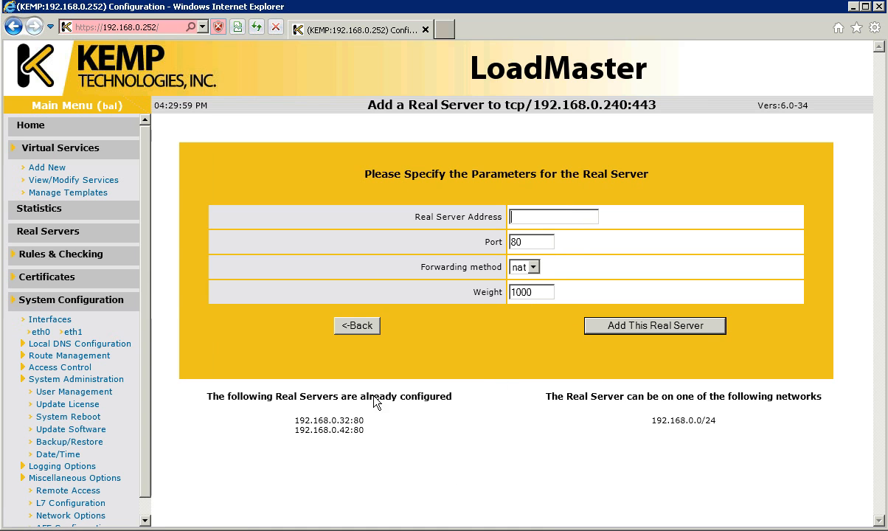
{"action": "left_click", "coordinate": [100, 181]}
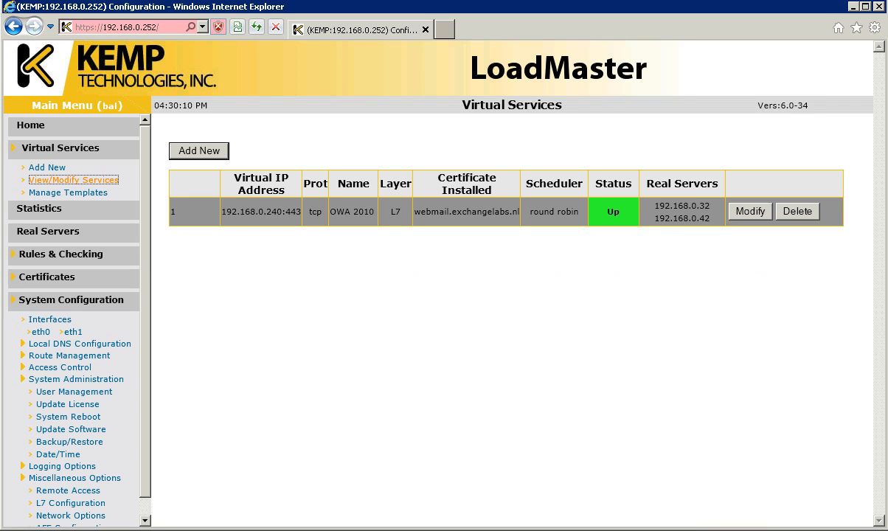
{"action": "right_click", "coordinate": [55, 530]}
{"action": "left_click", "coordinate": [48, 529]}
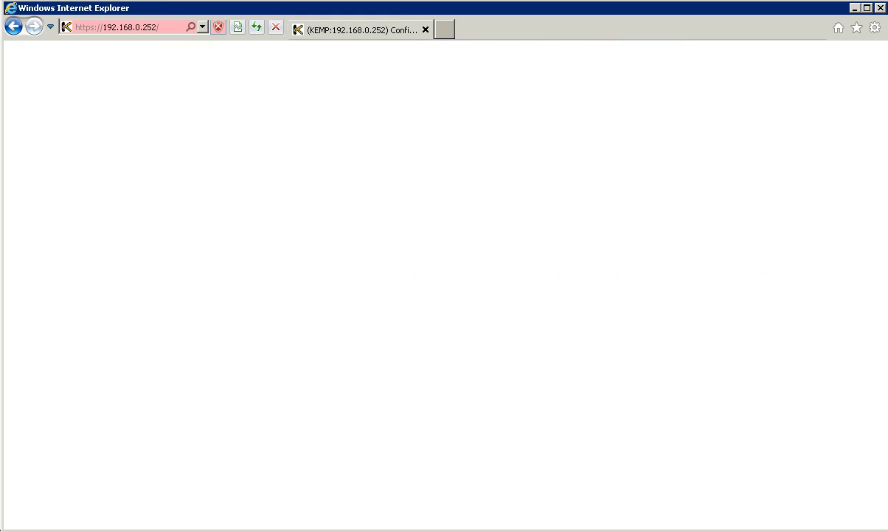
{"action": "type", "text": "web"}
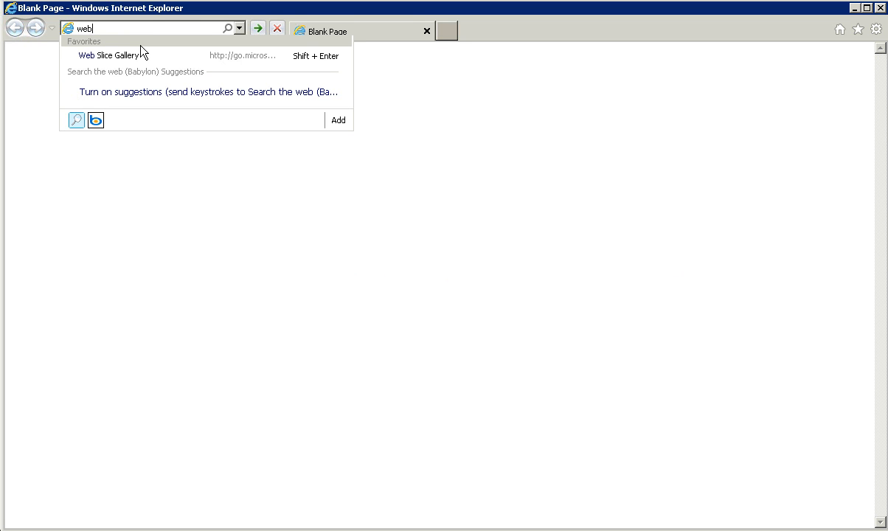
{"action": "type", "text": "mail.exchangelabs."}
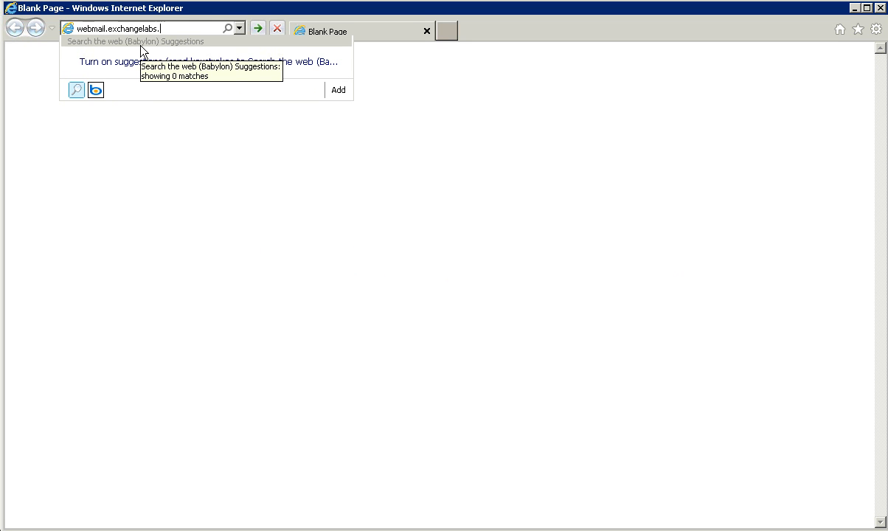
{"action": "type", "text": "nl/owa"}
{"action": "key", "text": "Home"}
{"action": "type", "text": "https"}
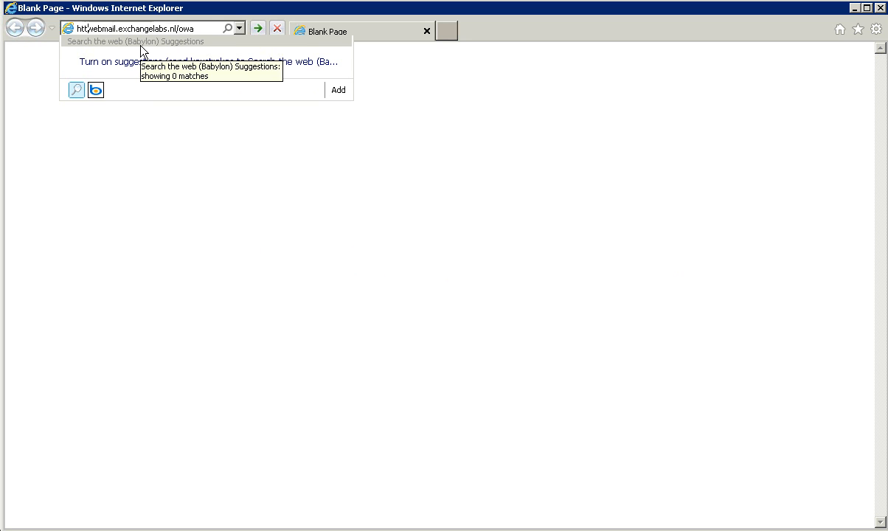
{"action": "type", "text": "://"}
{"action": "key", "text": "Return"}
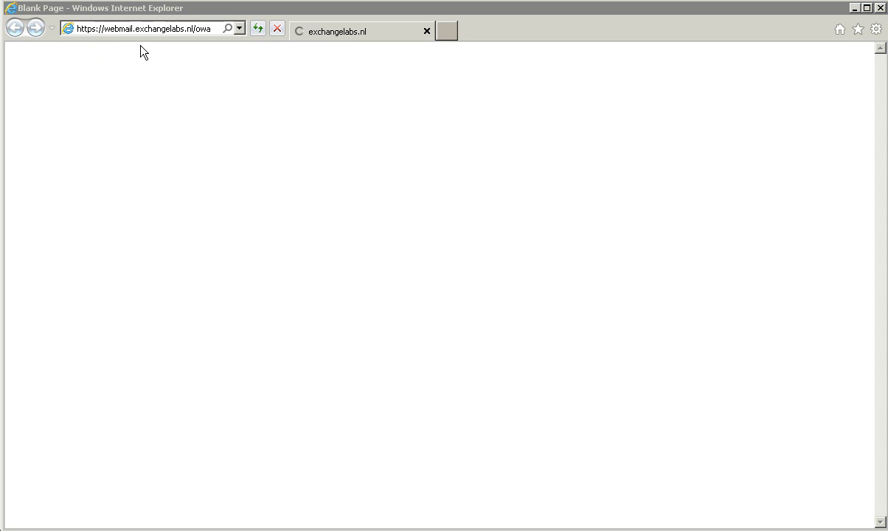
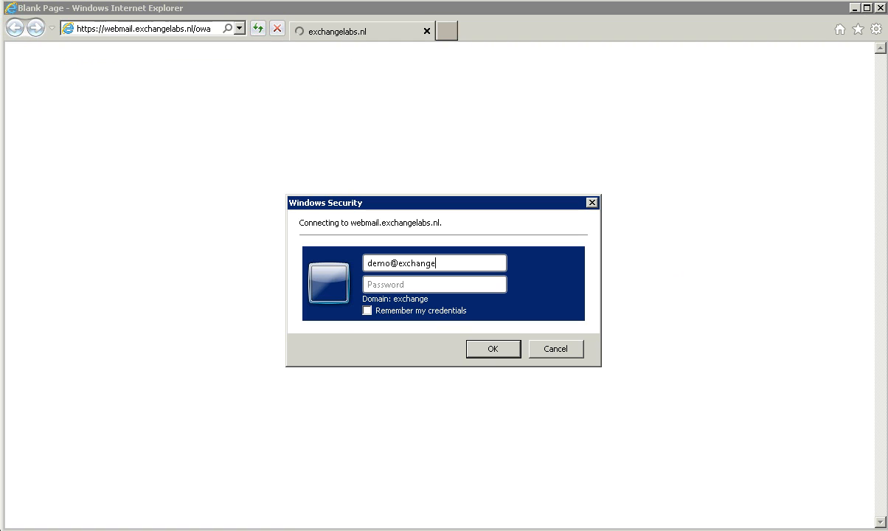
- Log in to Outlook Web App with the test mailbox's e-mail address and password
{"action": "key", "text": "Tab"}
{"action": "type", "text": "•••••••••"}
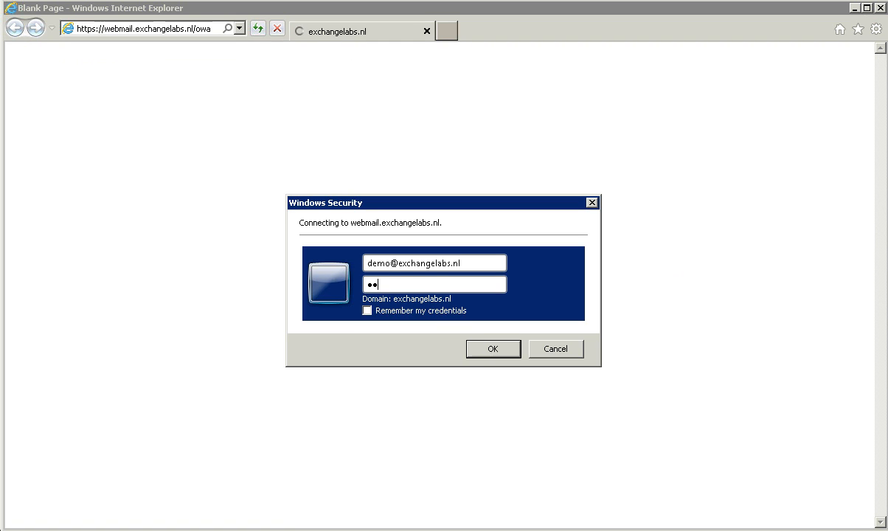
{"action": "type", "text": "••••"}
{"action": "key", "text": "Return"}
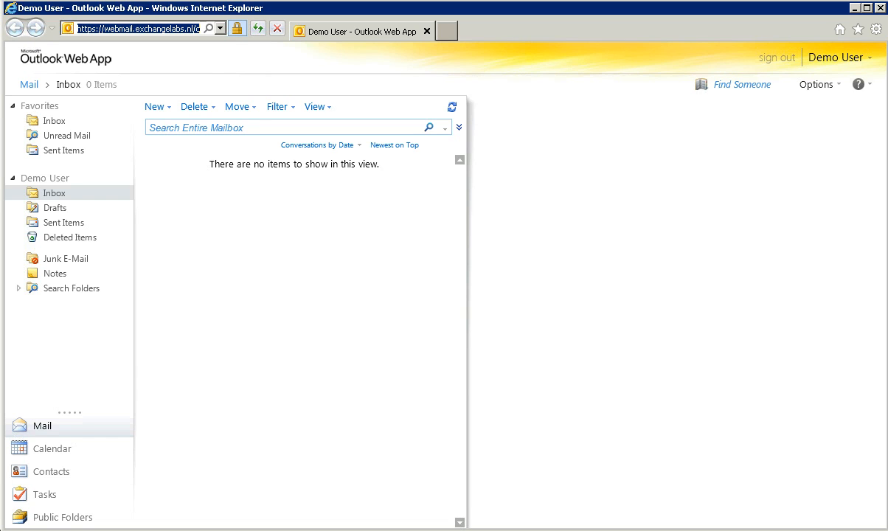
- Check the About details showing the Client Access server, then sign out
{"action": "left_click", "coordinate": [860, 86]}
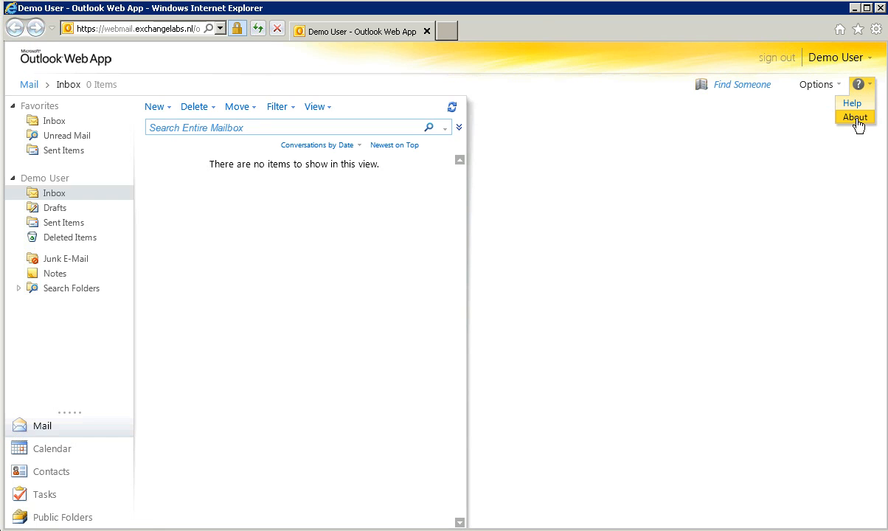
{"action": "left_click", "coordinate": [855, 119]}
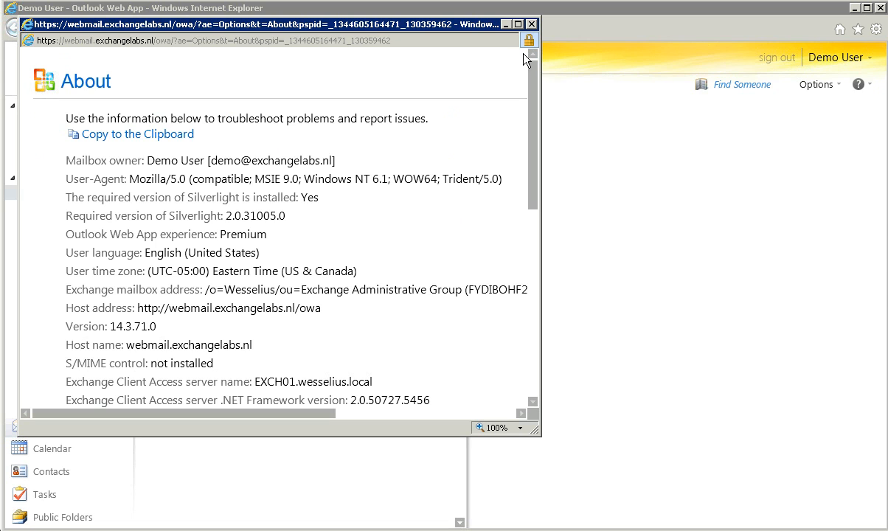
{"action": "left_click", "coordinate": [532, 25]}
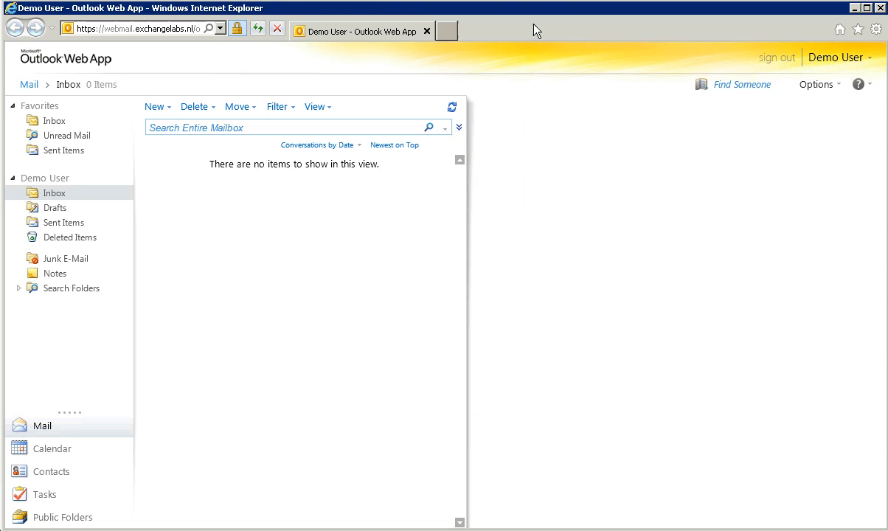
{"action": "left_click", "coordinate": [774, 58]}
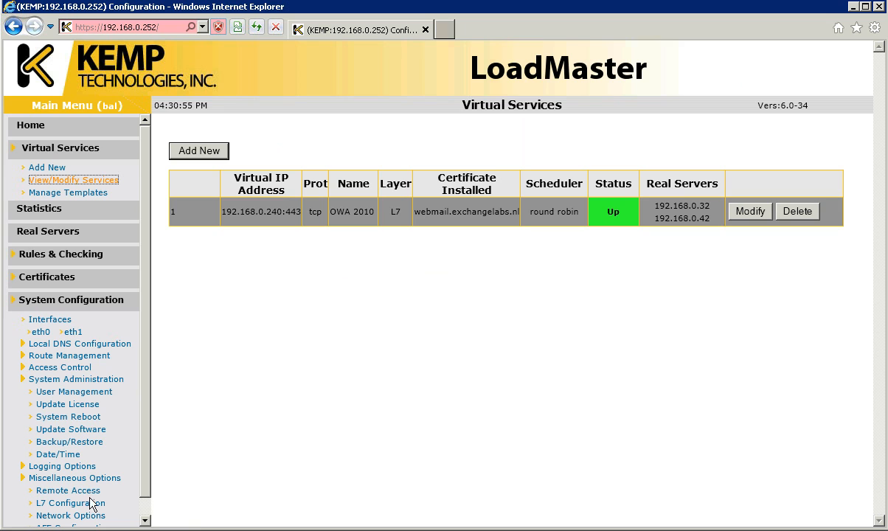
{"action": "key", "text": "alt+Tab"}
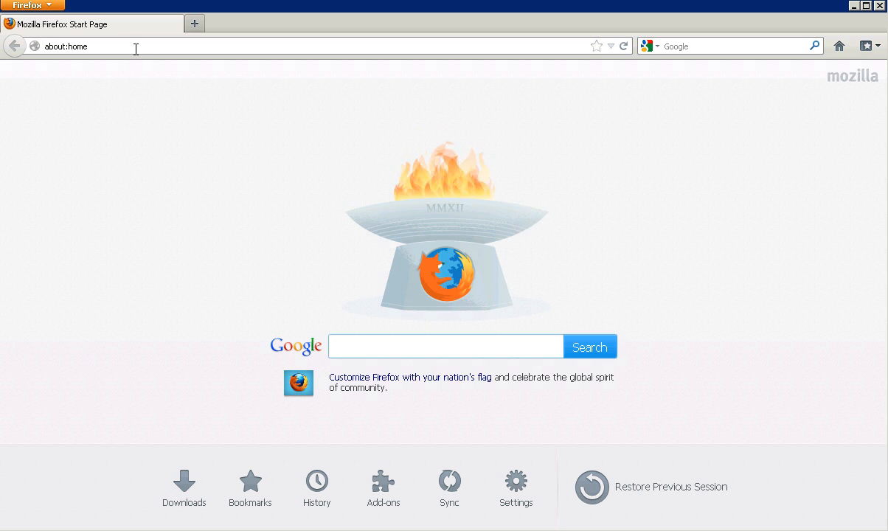
{"action": "left_click", "coordinate": [136, 49]}
{"action": "type", "text": "https://we"}
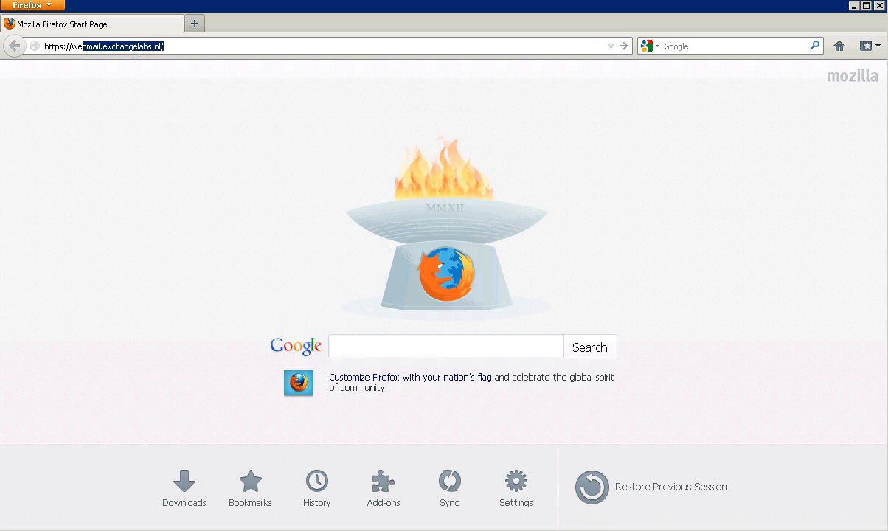
{"action": "type", "text": "bmail"}
{"action": "key", "text": "Down"}
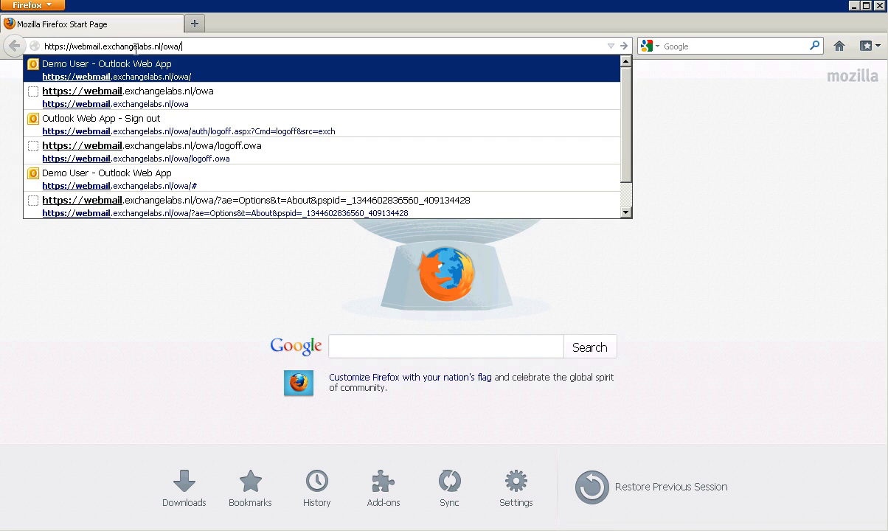
{"action": "key", "text": "Return"}
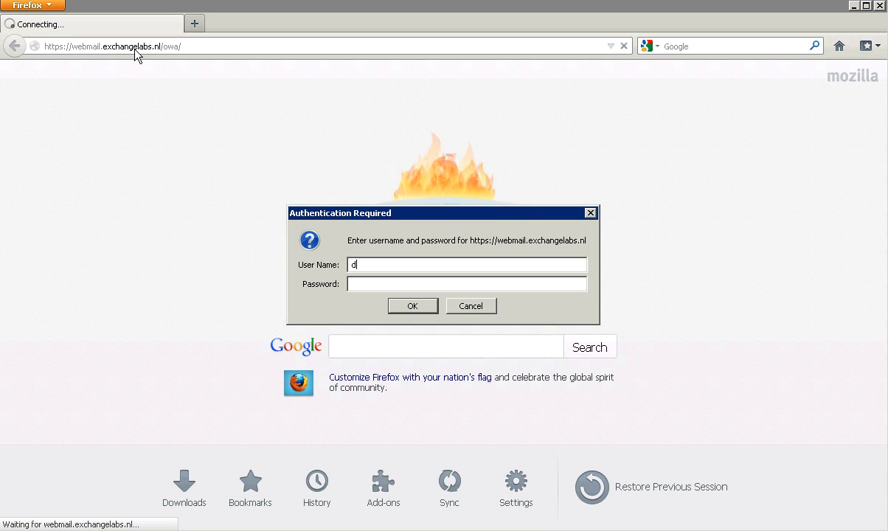
- Sign in to Outlook Web App with the demo user's e-mail address and password
{"action": "key", "text": "Tab"}
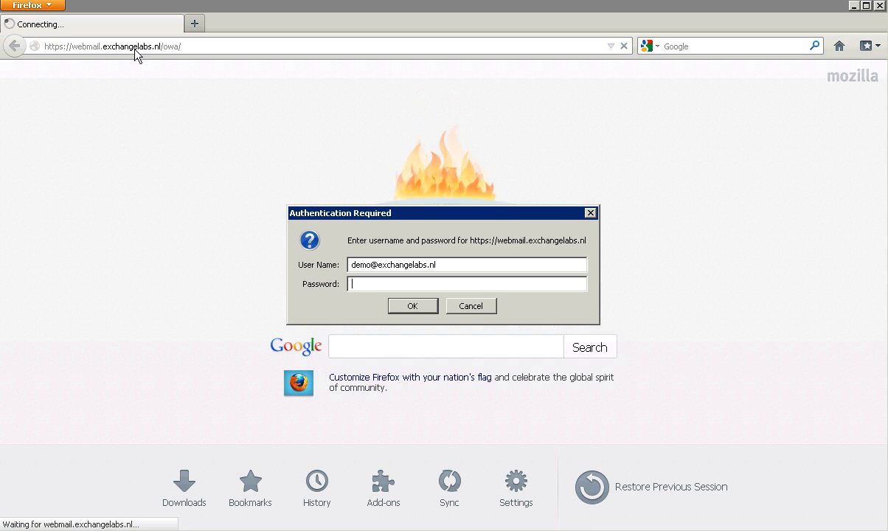
{"action": "type", "text": "demo1234567890"}
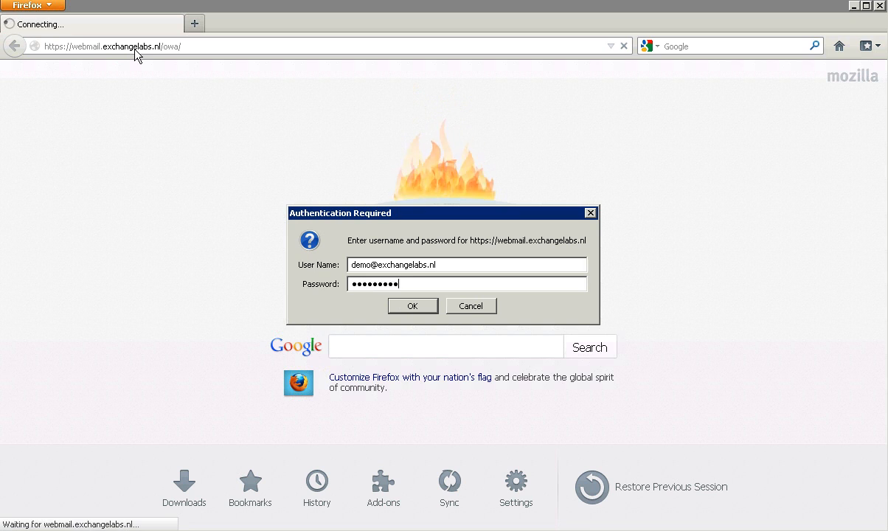
{"action": "key", "text": "Return"}
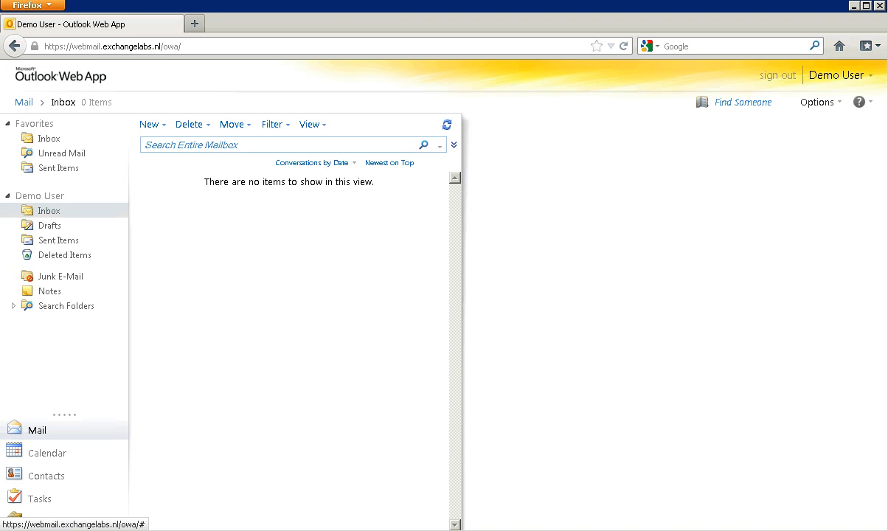
- Check the About details, which show Client Access server EXCH02.wesselius.local, then close them
{"action": "left_click", "coordinate": [859, 101]}
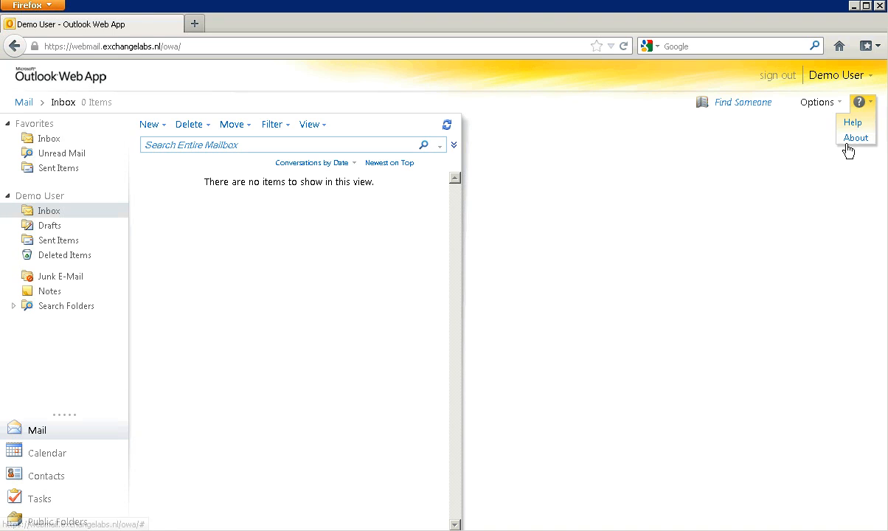
{"action": "left_click", "coordinate": [853, 140]}
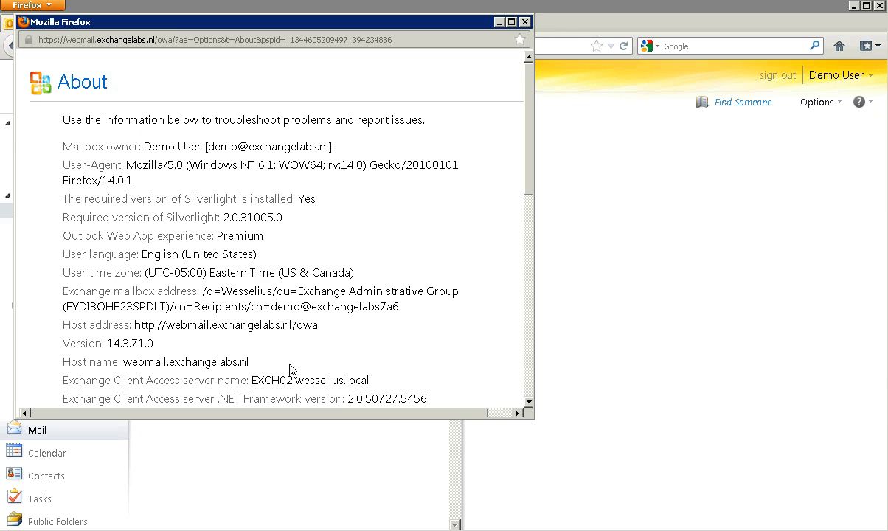
{"action": "left_click_drag", "start_coordinate": [252, 380], "coordinate": [338, 381]}
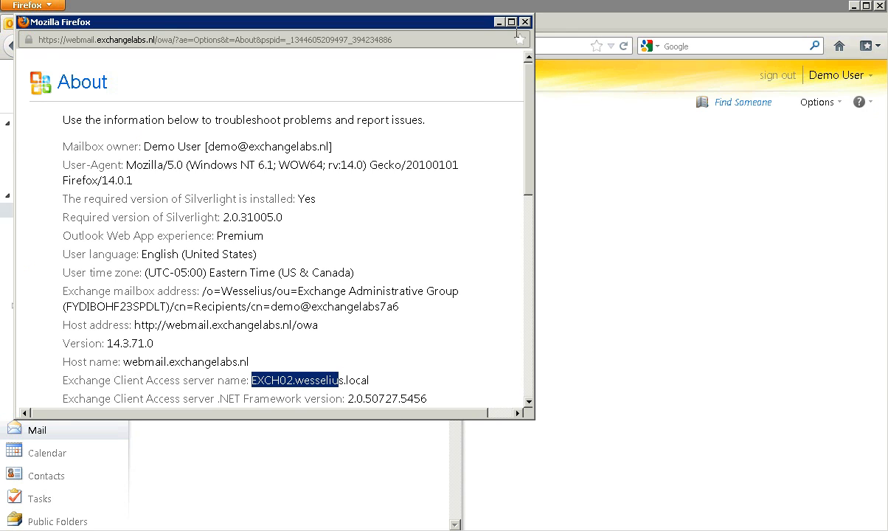
{"action": "left_click", "coordinate": [495, 22]}
- Sign out, close Firefox, and return to the LoadMaster admin page
{"action": "left_click", "coordinate": [786, 75]}
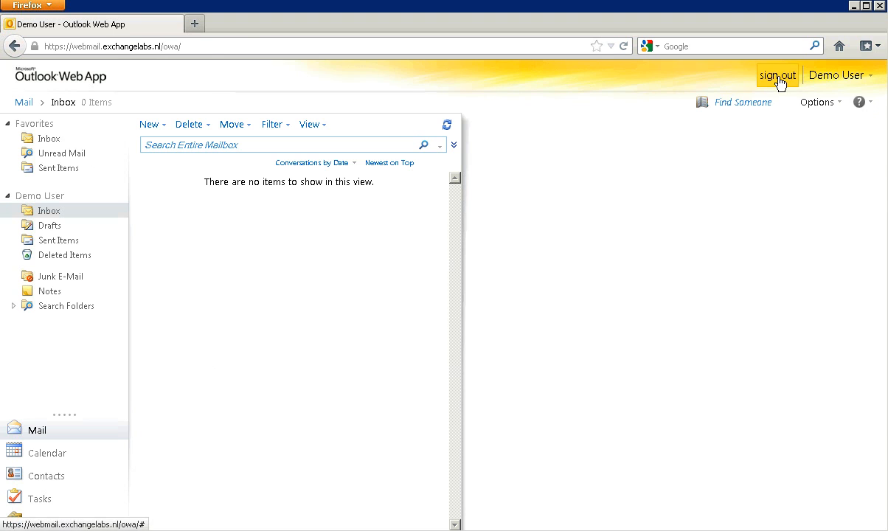
{"action": "left_click", "coordinate": [879, 6]}
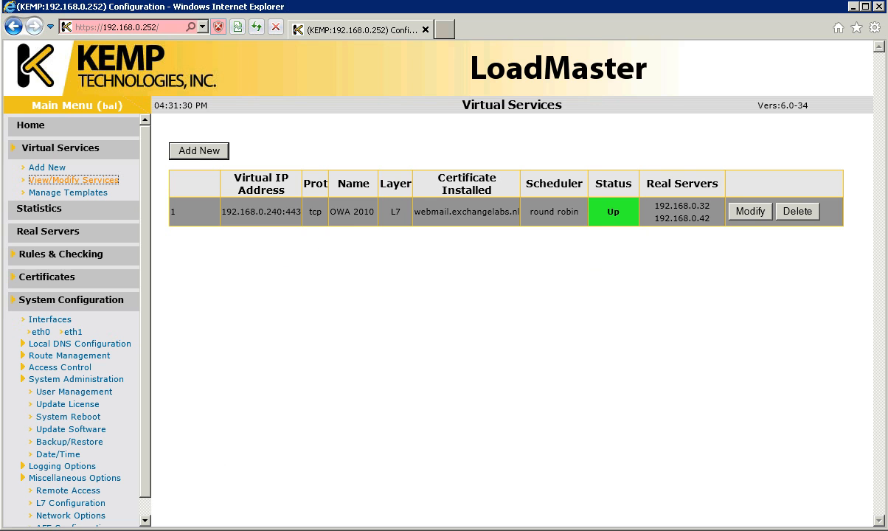
{"action": "left_click", "coordinate": [153, 529]}
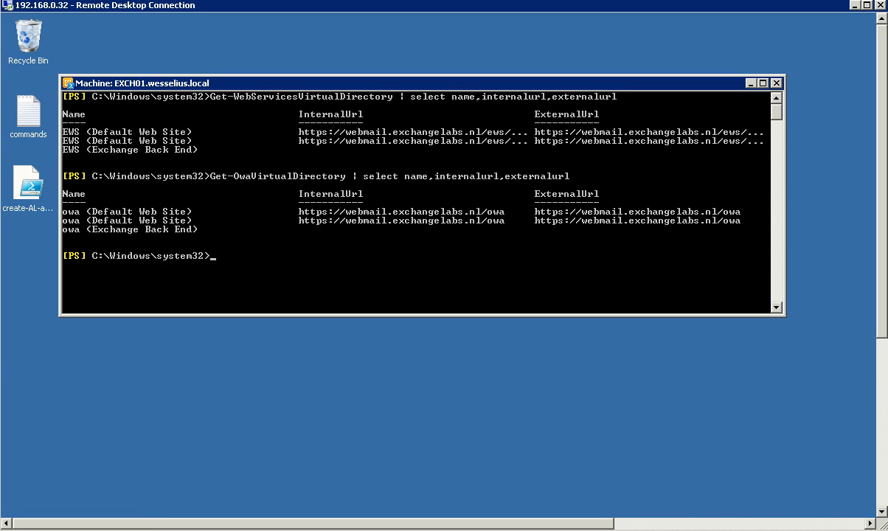
{"action": "left_click", "coordinate": [122, 529]}
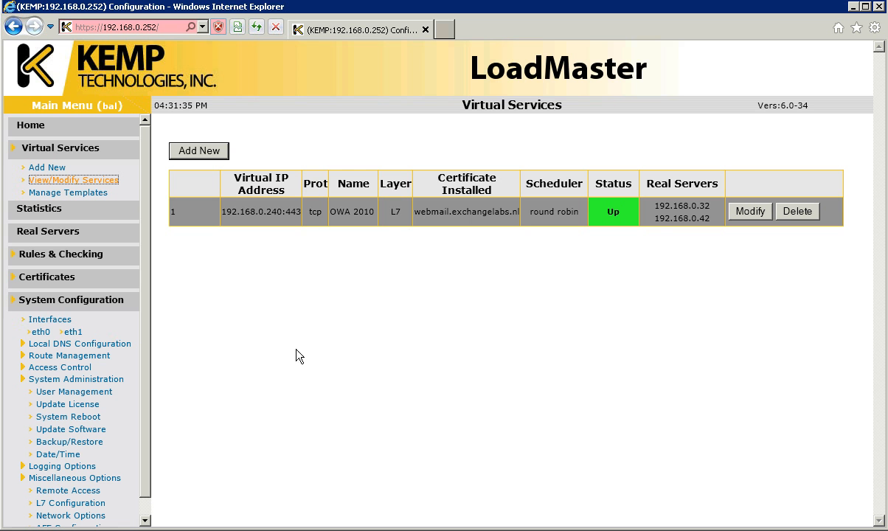
{"action": "left_click", "coordinate": [37, 211]}
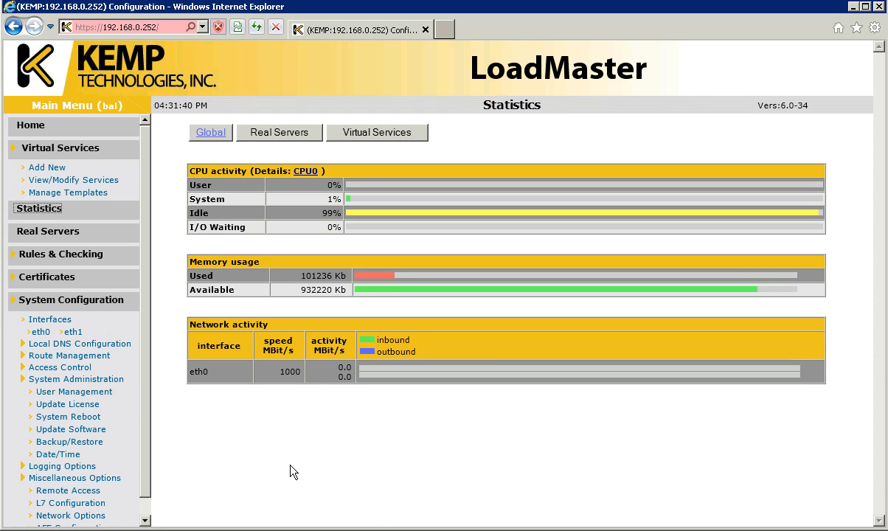
{"action": "left_click", "coordinate": [278, 137]}
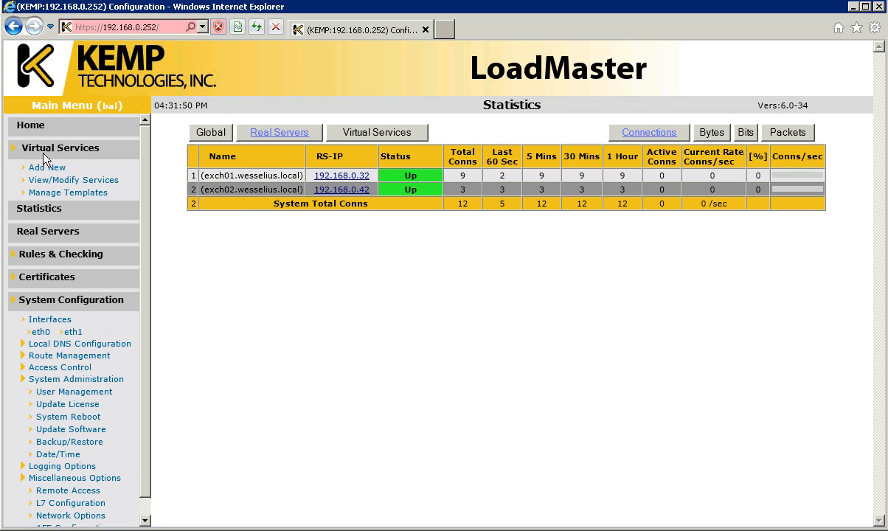
{"action": "left_click", "coordinate": [74, 180]}
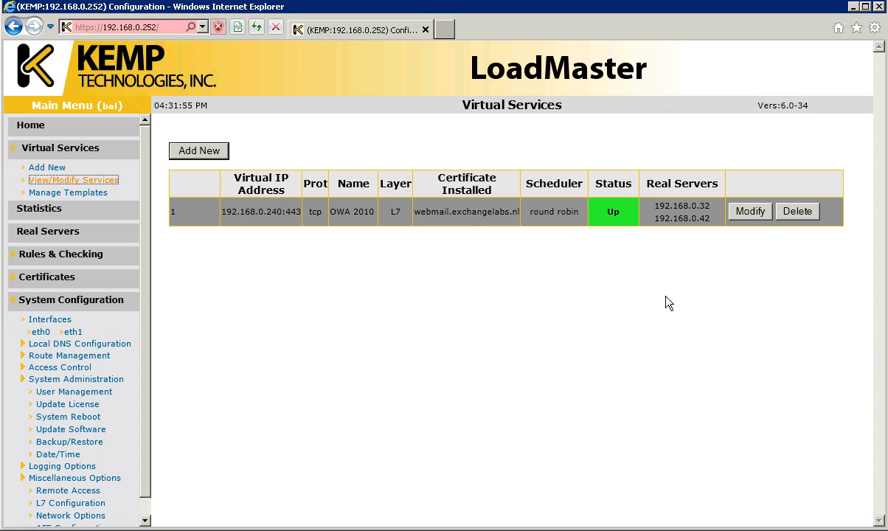
- Delete OWA 2010, then define a new 192.168.0.240:443 'OWA 2010' service using the Exchange HTTPS Offloaded template
{"action": "left_click", "coordinate": [798, 212]}
{"action": "left_click", "coordinate": [503, 268]}
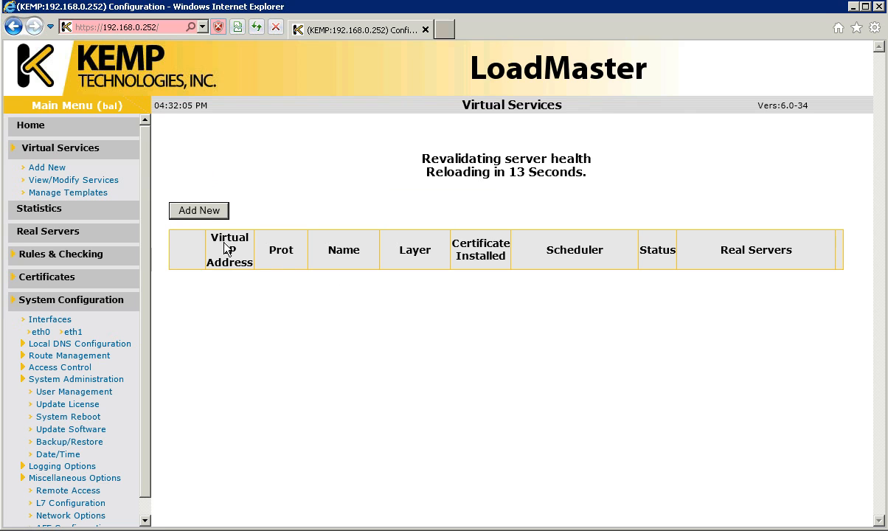
{"action": "left_click", "coordinate": [199, 212]}
{"action": "type", "text": "192.168."}
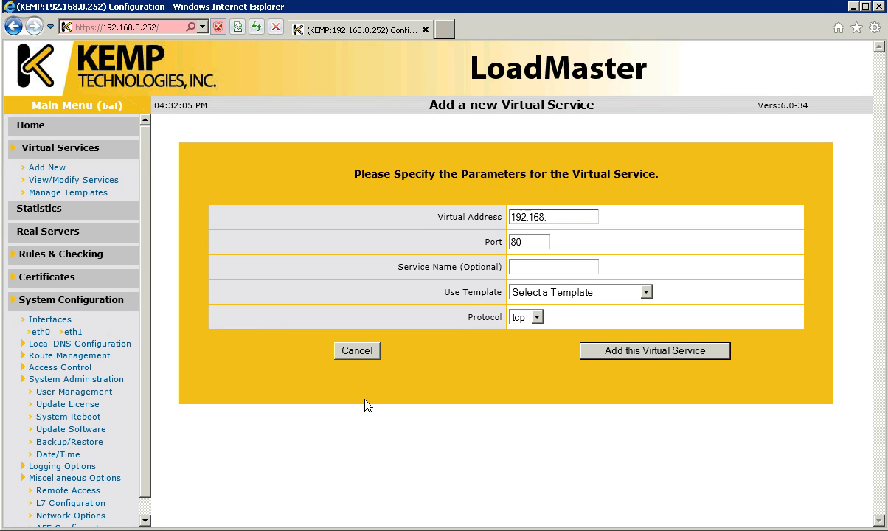
{"action": "type", "text": "0.240"}
{"action": "key", "text": "Tab"}
{"action": "type", "text": "443"}
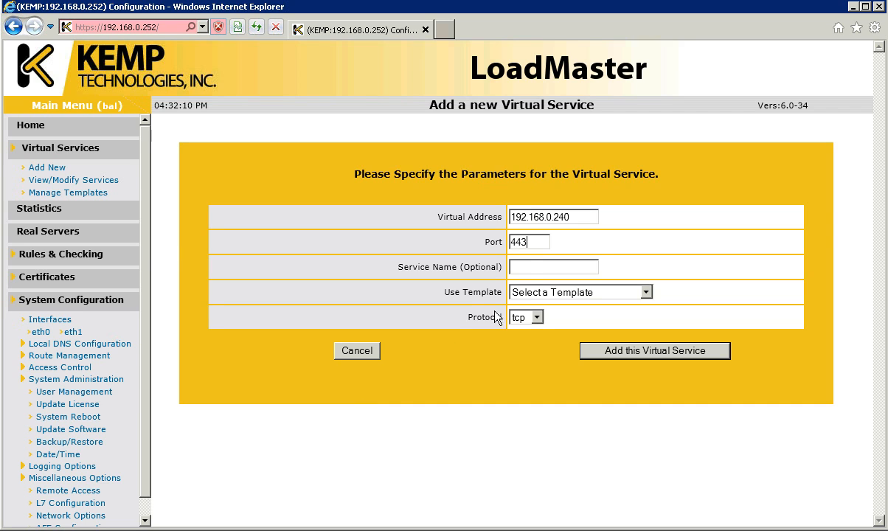
{"action": "type", "text": "OWA 2010"}
{"action": "left_click", "coordinate": [627, 294]}
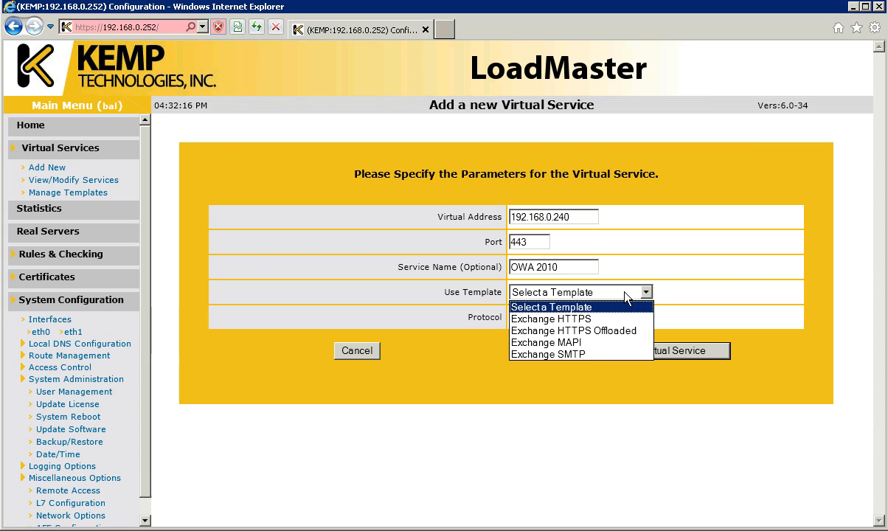
{"action": "left_click", "coordinate": [585, 334]}
- Create the 192.168.0.240:443 virtual service with the template settings
{"action": "left_click", "coordinate": [621, 352]}
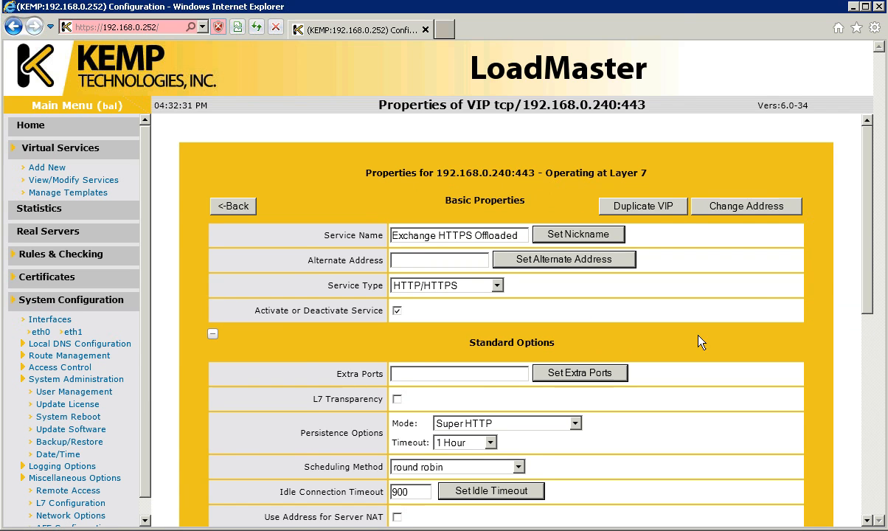
{"action": "scroll", "coordinate": [869, 273], "scroll_direction": "down", "scroll_amount": 1}
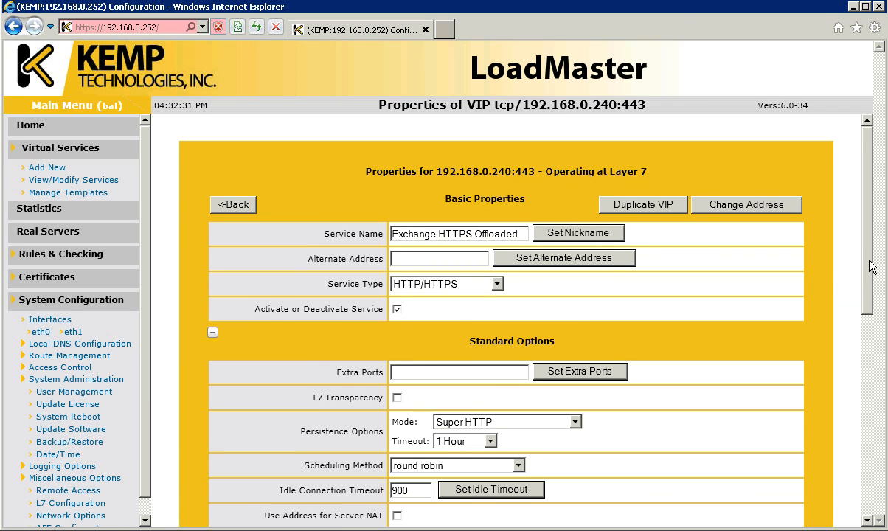
{"action": "left_click_drag", "start_coordinate": [870, 276], "coordinate": [866, 394]}
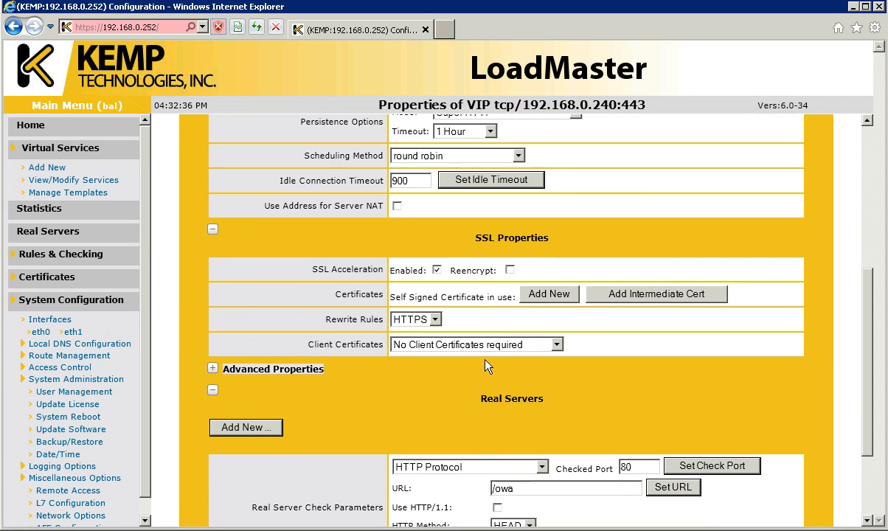
- Bind the webmail.exchangelabs.nl certificate to 192.168.0.240:443 and return to the services list
{"action": "left_click", "coordinate": [543, 303]}
{"action": "left_click", "coordinate": [534, 239]}
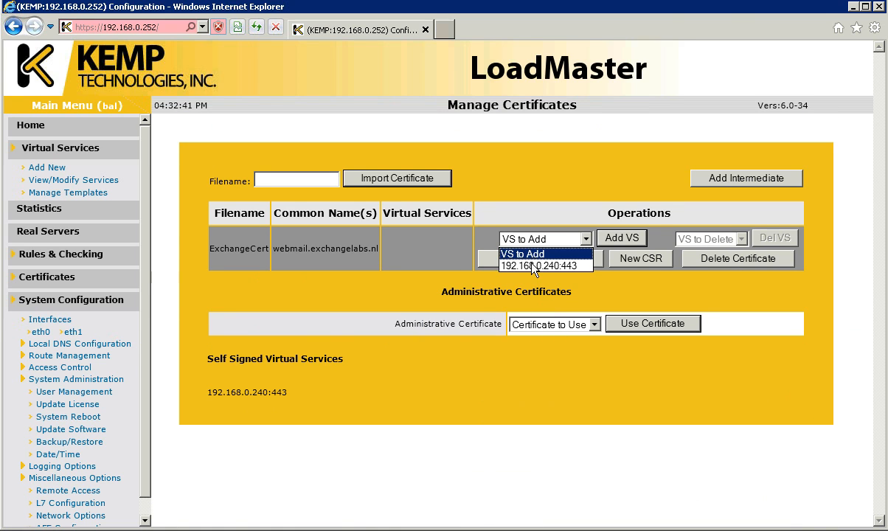
{"action": "left_click", "coordinate": [526, 263]}
{"action": "left_click", "coordinate": [617, 240]}
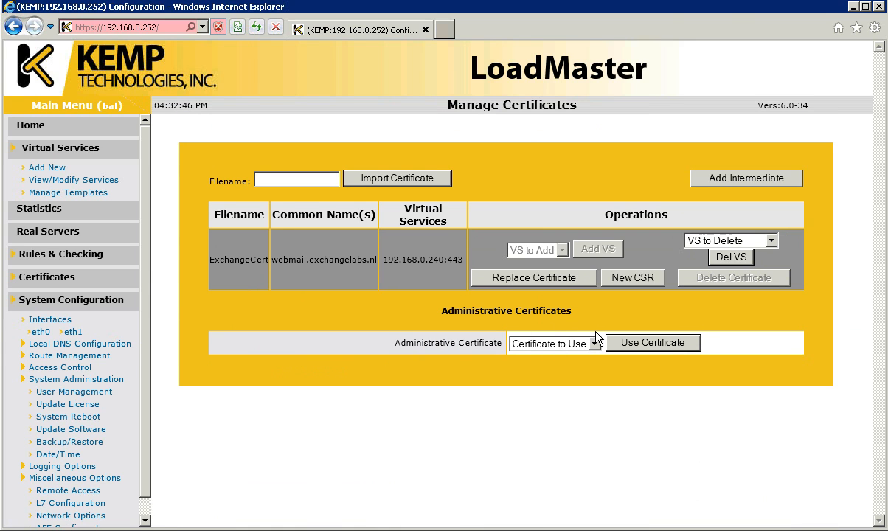
{"action": "left_click", "coordinate": [95, 182]}
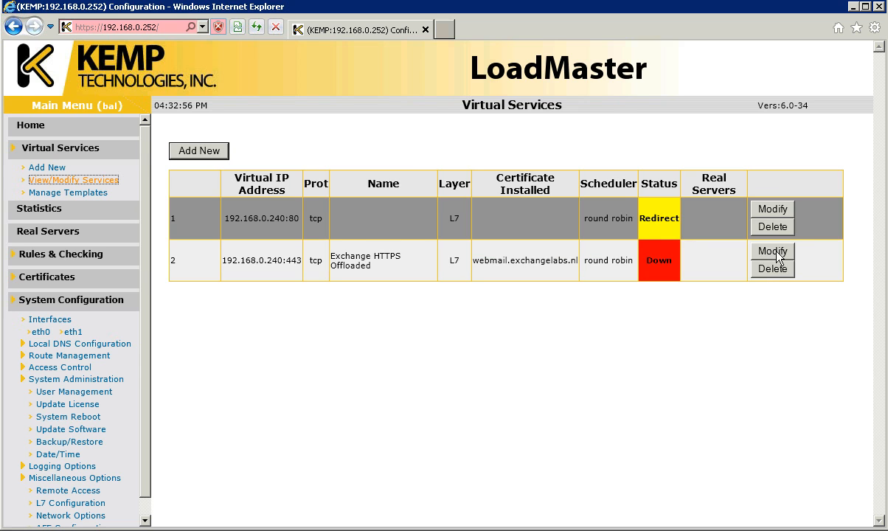
- Add real servers 192.168.0.32 and 192.168.0.42 to the 192.168.0.240:443 service
{"action": "left_click", "coordinate": [772, 252]}
{"action": "scroll", "coordinate": [873, 402], "scroll_direction": "down", "scroll_amount": 5}
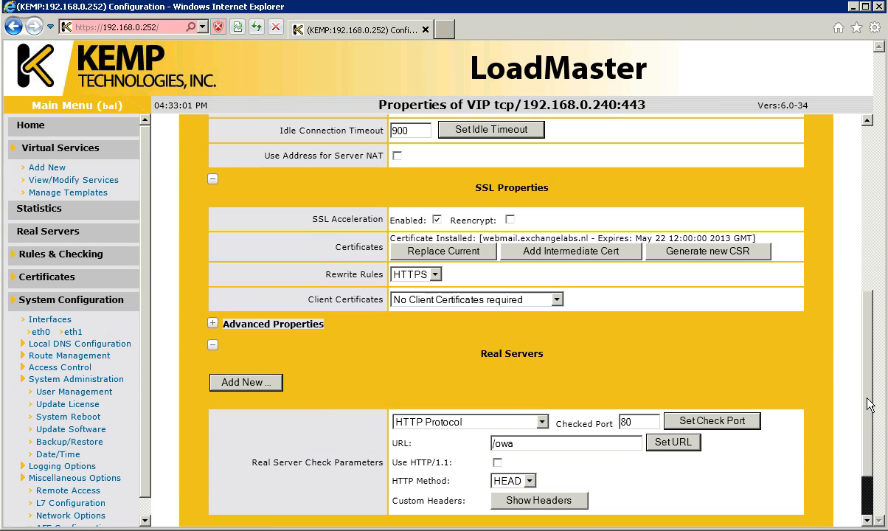
{"action": "scroll", "coordinate": [870, 414], "scroll_direction": "down", "scroll_amount": 1}
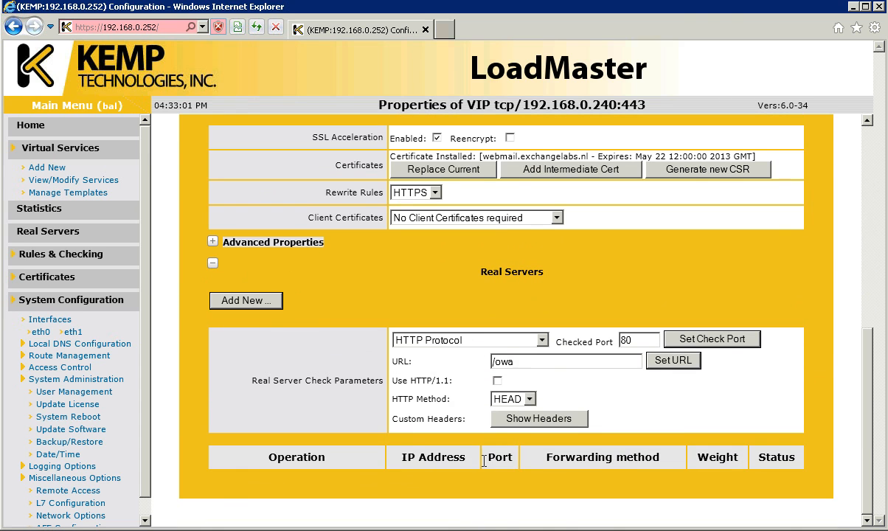
{"action": "left_click", "coordinate": [255, 300]}
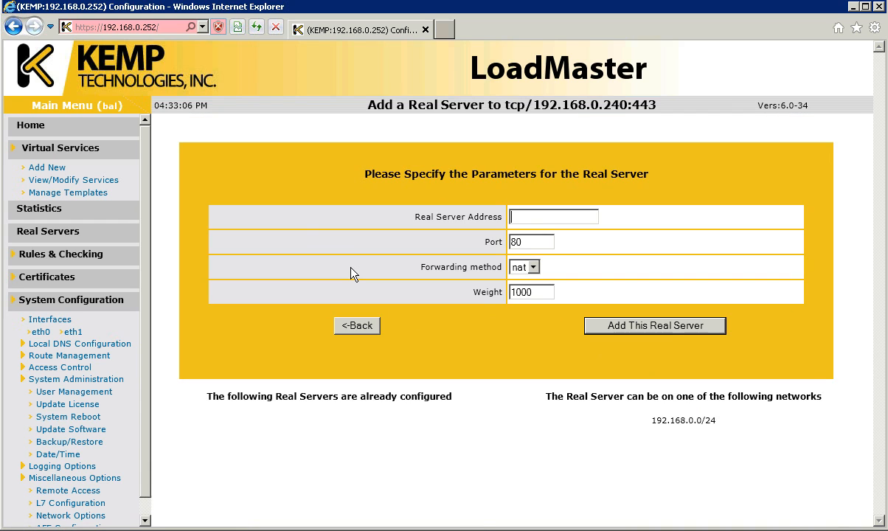
{"action": "type", "text": "192.168.0.32"}
{"action": "left_click", "coordinate": [657, 329]}
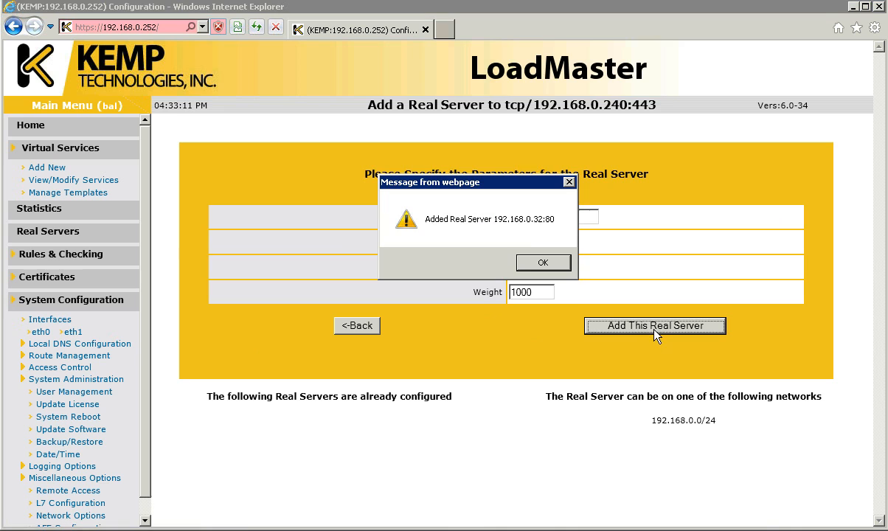
{"action": "left_click", "coordinate": [543, 263]}
{"action": "type", "text": "192"}
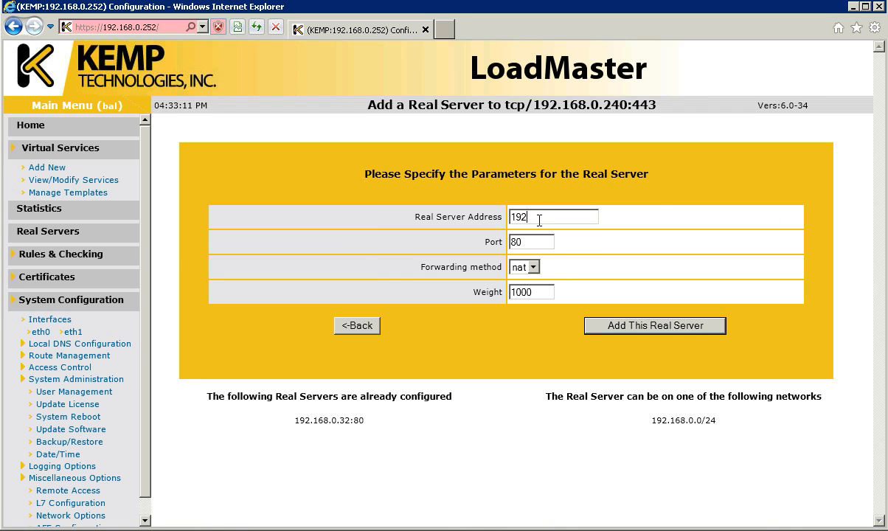
{"action": "type", "text": ".168.0.42"}
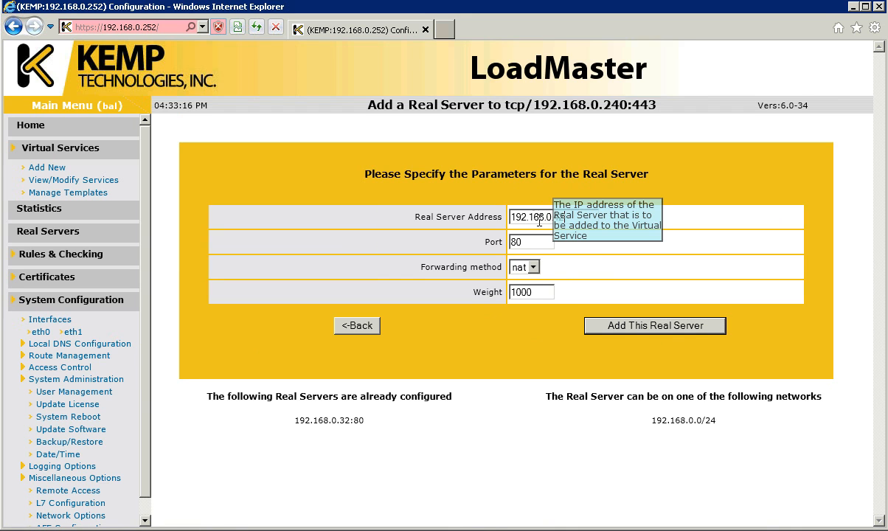
{"action": "left_click", "coordinate": [638, 330]}
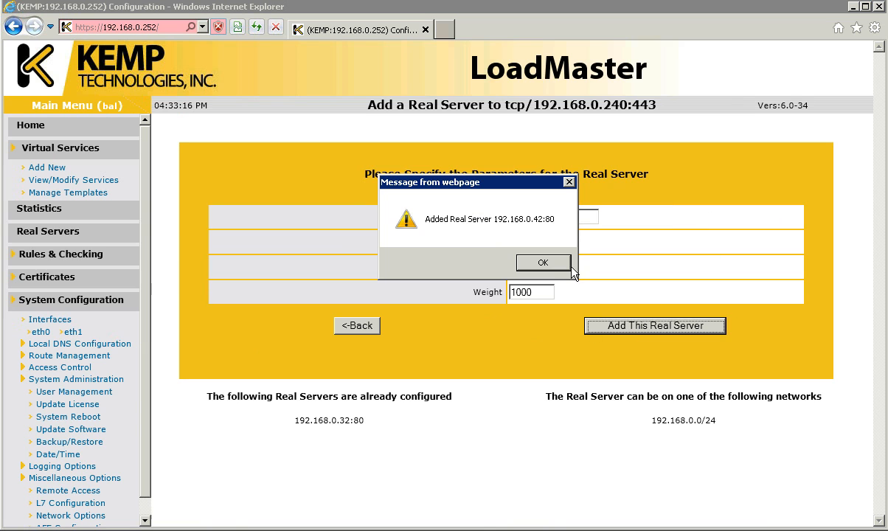
{"action": "key", "text": "Return"}
{"action": "left_click", "coordinate": [117, 180]}
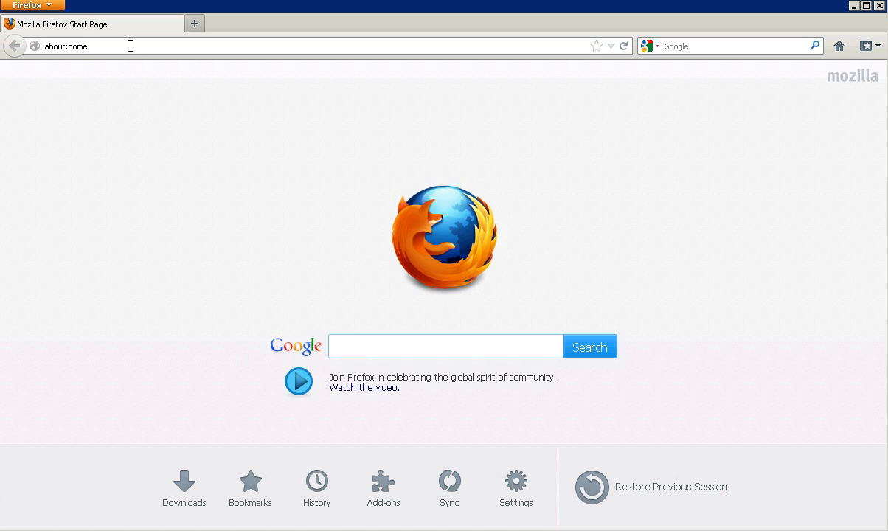
- Load the webmail address from history and sign in with the demo user's credentials
{"action": "left_click", "coordinate": [131, 46]}
{"action": "type", "text": "https://webmail.exchangelabs.nl/"}
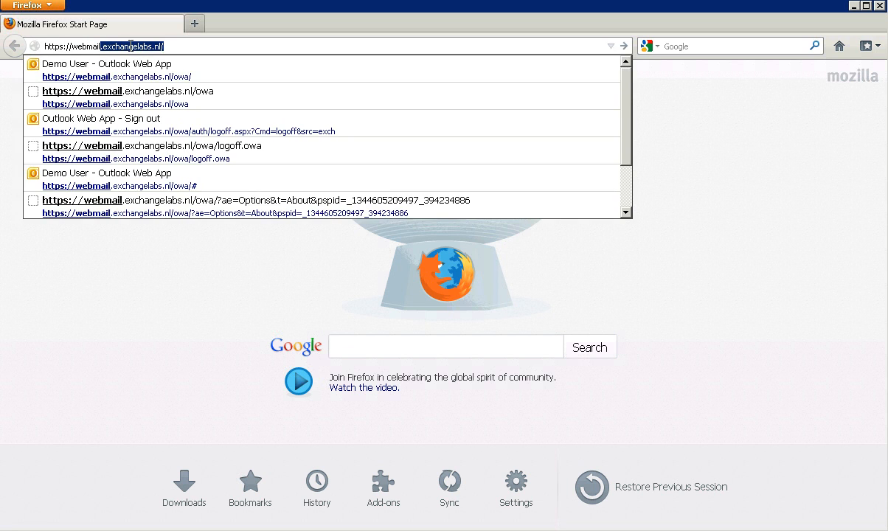
{"action": "key", "text": "Down"}
{"action": "key", "text": "Return"}
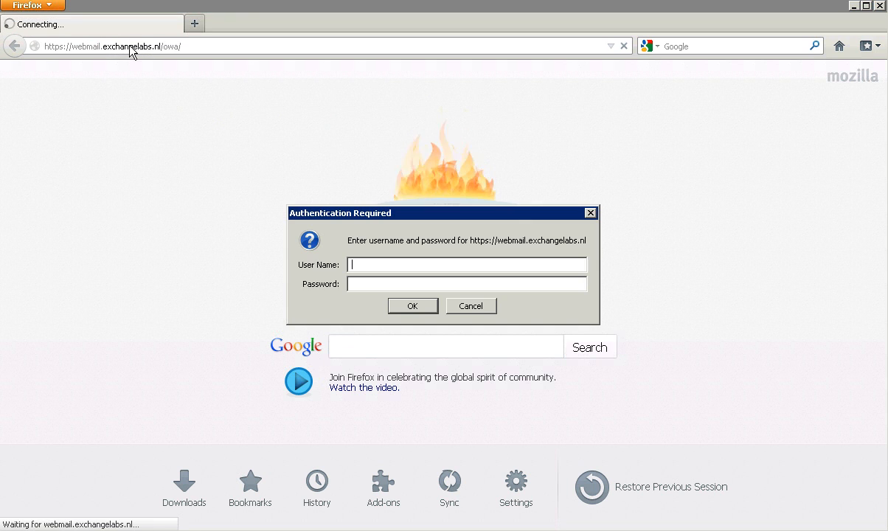
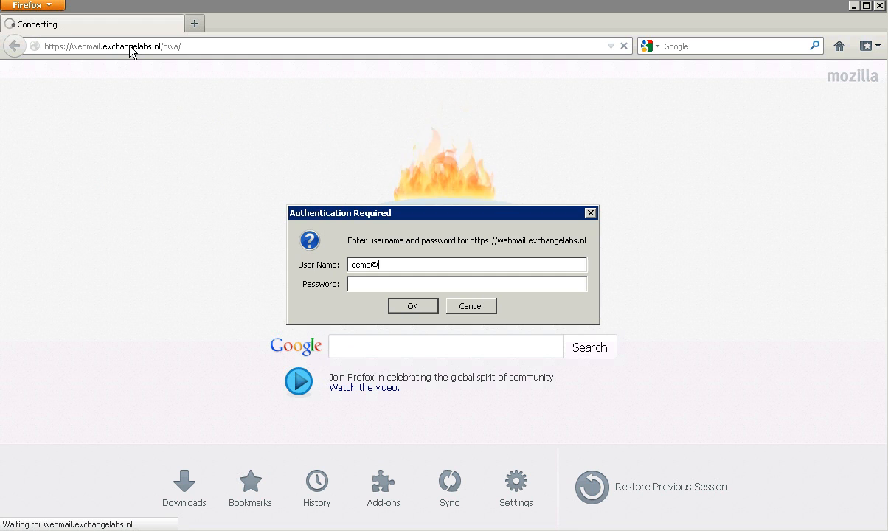
{"action": "key", "text": "Tab"}
{"action": "type", "text": "******"}
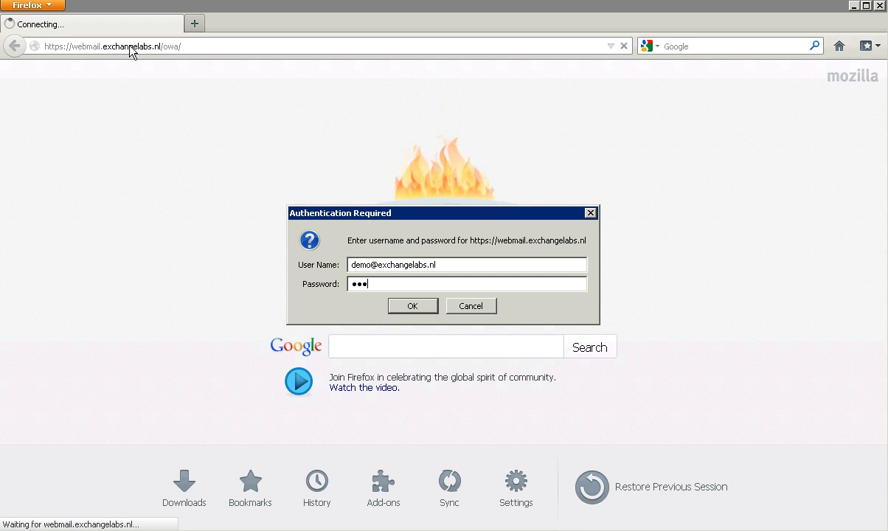
{"action": "type", "text": "********"}
{"action": "key", "text": "Return"}
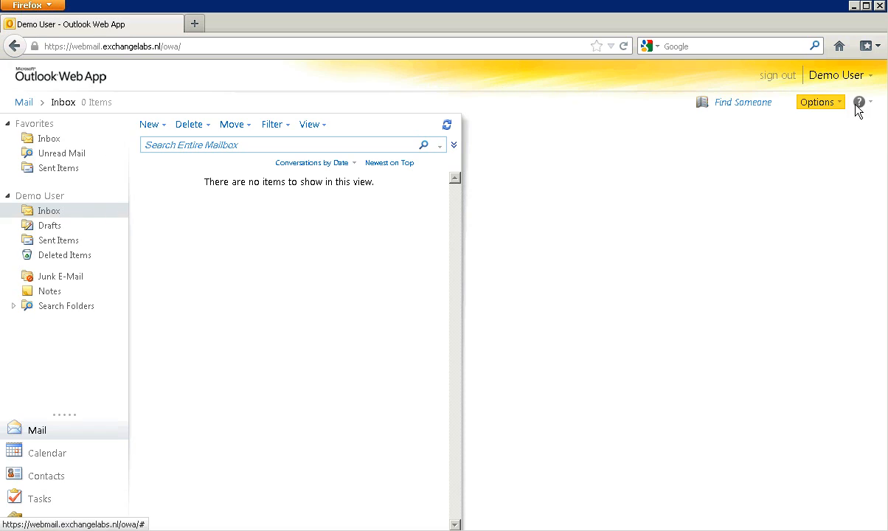
- Confirm the About details name EXCH01.wesselius.local, then close them and Firefox
{"action": "left_click", "coordinate": [854, 140]}
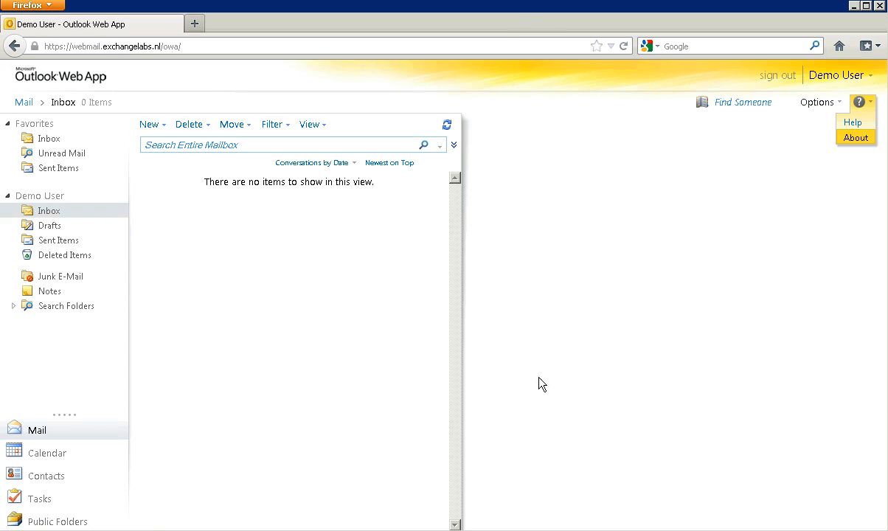
{"action": "left_click_drag", "start_coordinate": [256, 380], "coordinate": [328, 380]}
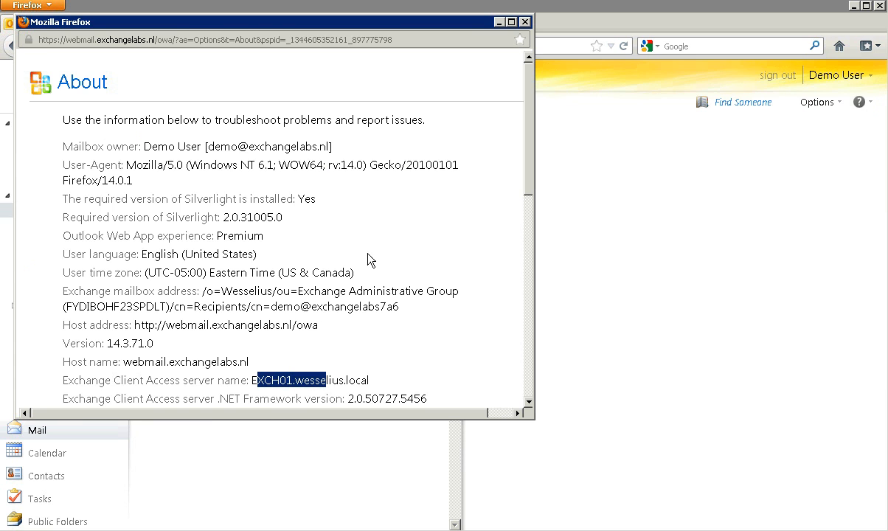
{"action": "left_click", "coordinate": [524, 22]}
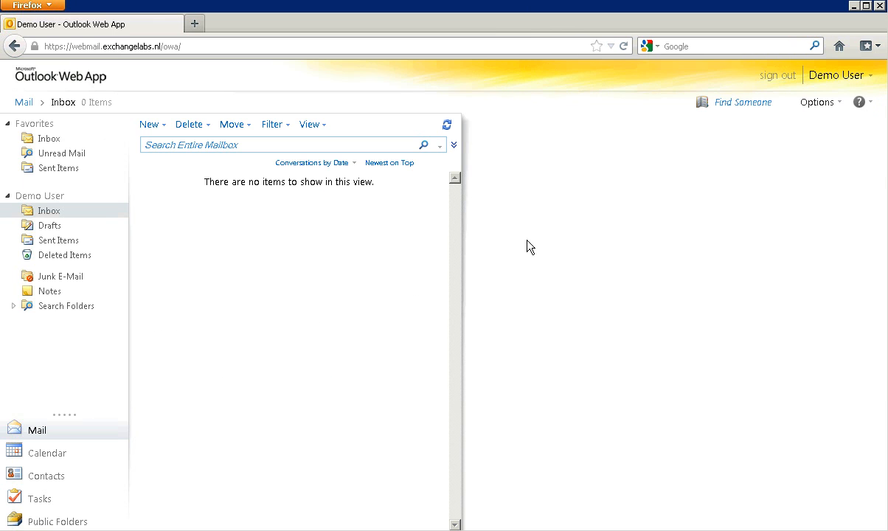
{"action": "left_click", "coordinate": [881, 6]}
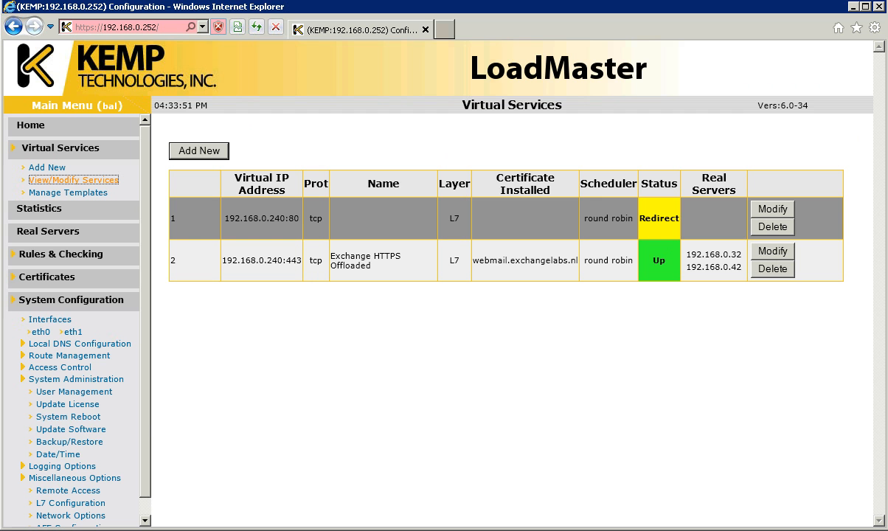
{"action": "right_click", "coordinate": [68, 530]}
{"action": "left_click", "coordinate": [51, 529]}
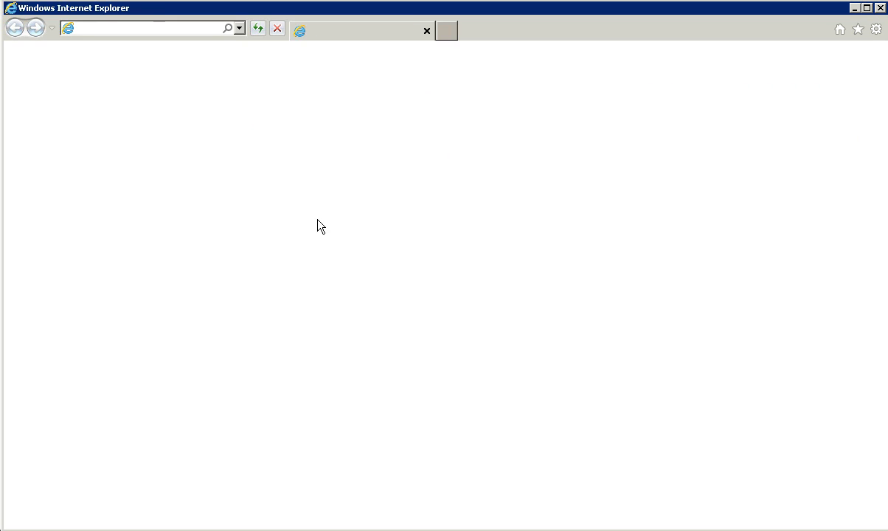
{"action": "type", "text": "htt"}
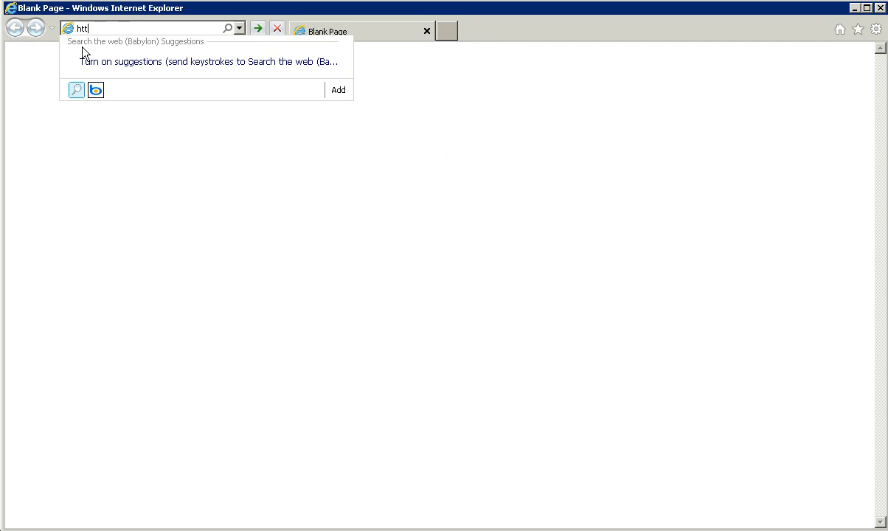
{"action": "type", "text": "ps://webmail.ex"}
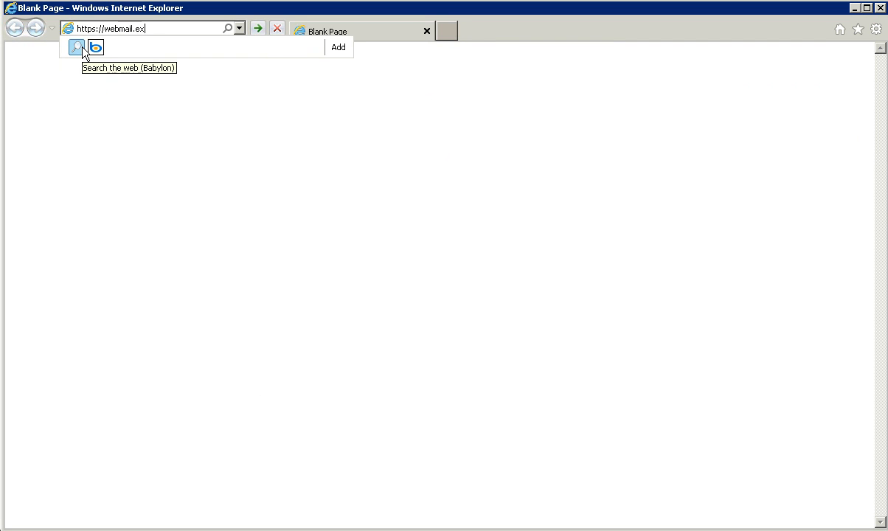
{"action": "type", "text": "changelabs.nl/owa"}
{"action": "key", "text": "Return"}
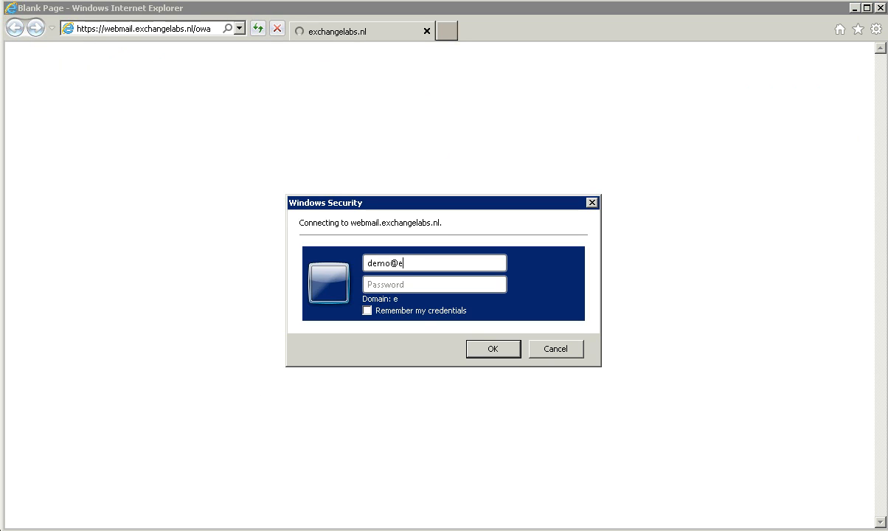
{"action": "key", "text": "Tab"}
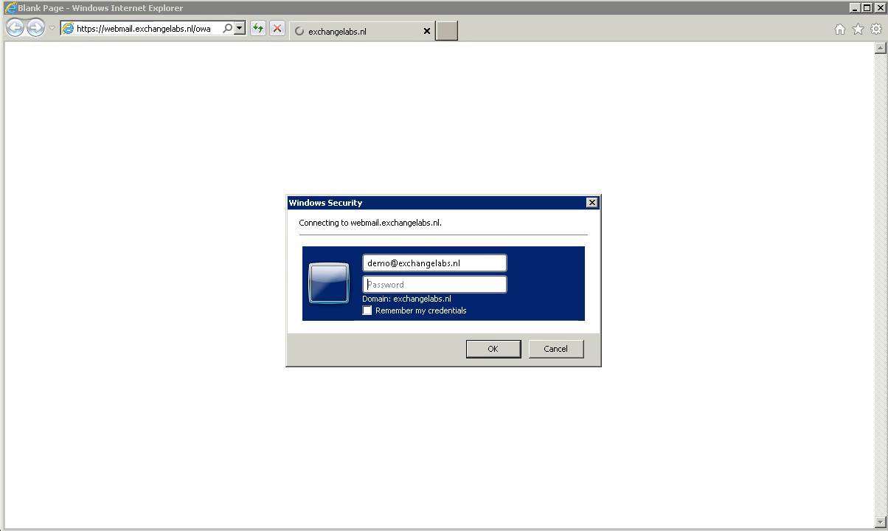
{"action": "type", "text": "•••••••••••••"}
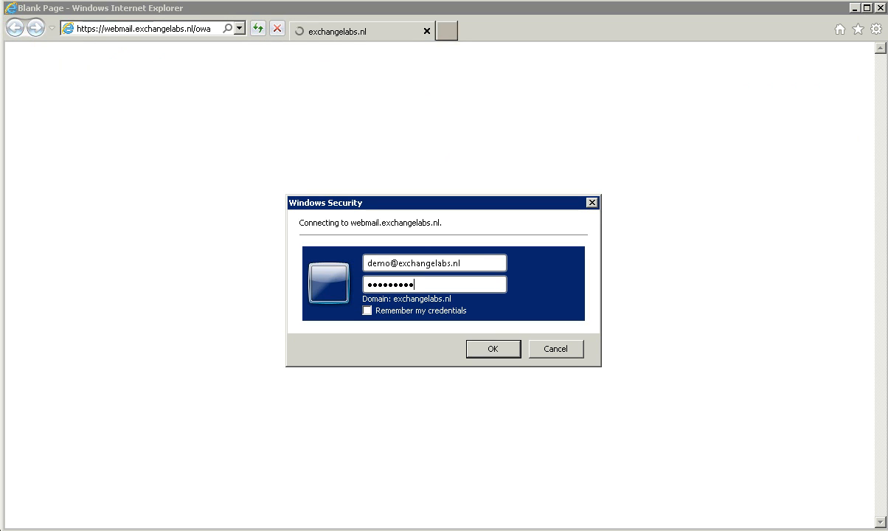
{"action": "key", "text": "Return"}
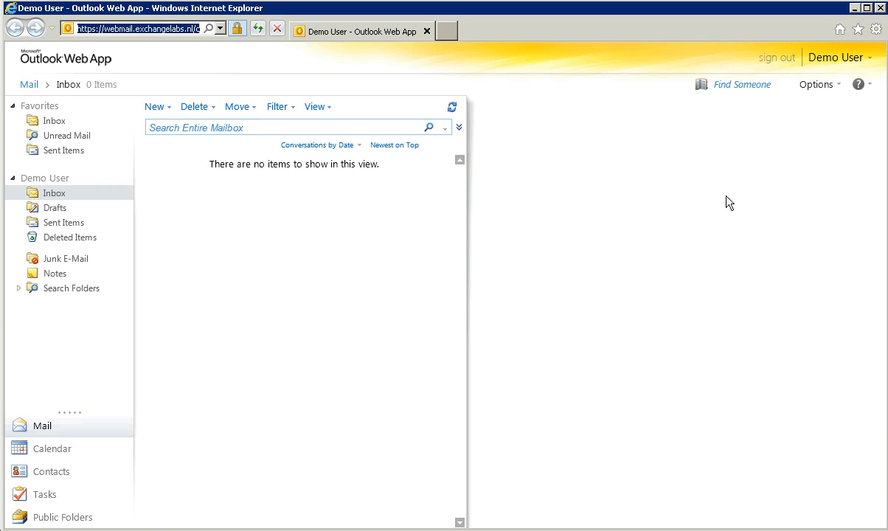
- Check the About information showing EXCH02.wesselius.local, close it, and open developer tools
{"action": "left_click", "coordinate": [860, 84]}
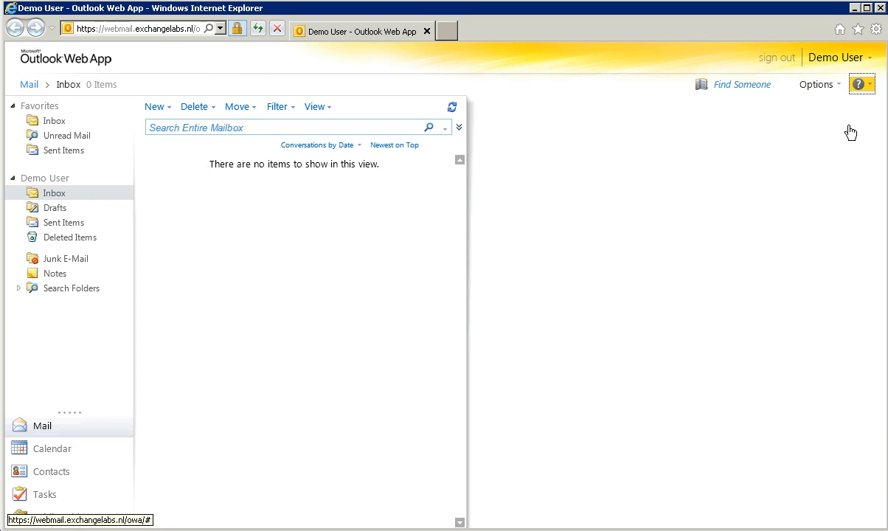
{"action": "left_click", "coordinate": [855, 118]}
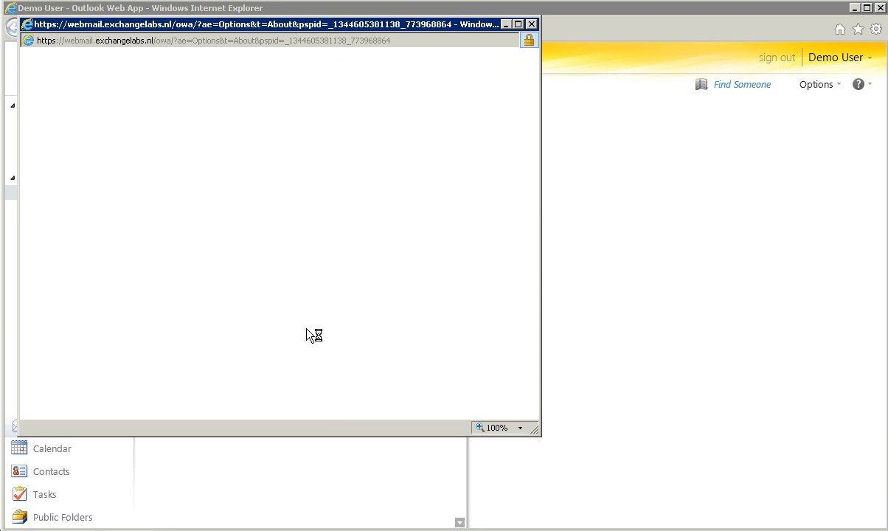
{"action": "left_click", "coordinate": [531, 24]}
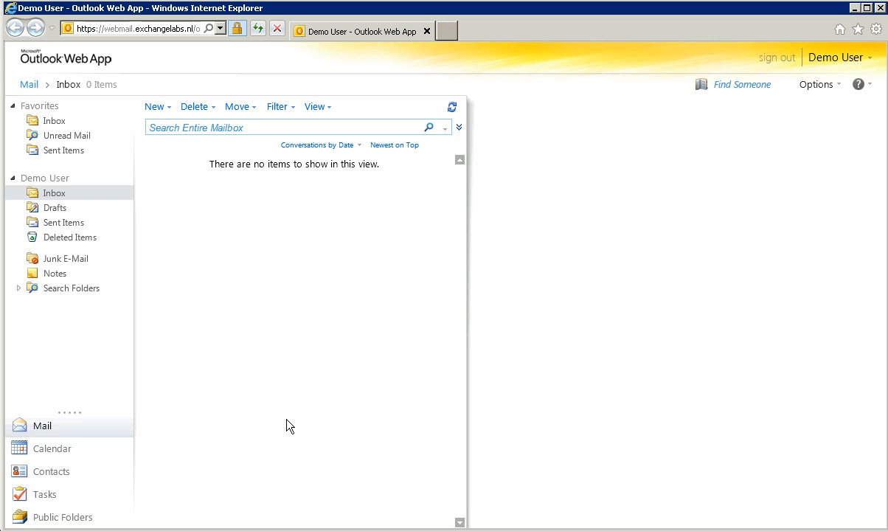
{"action": "key", "text": "F12"}
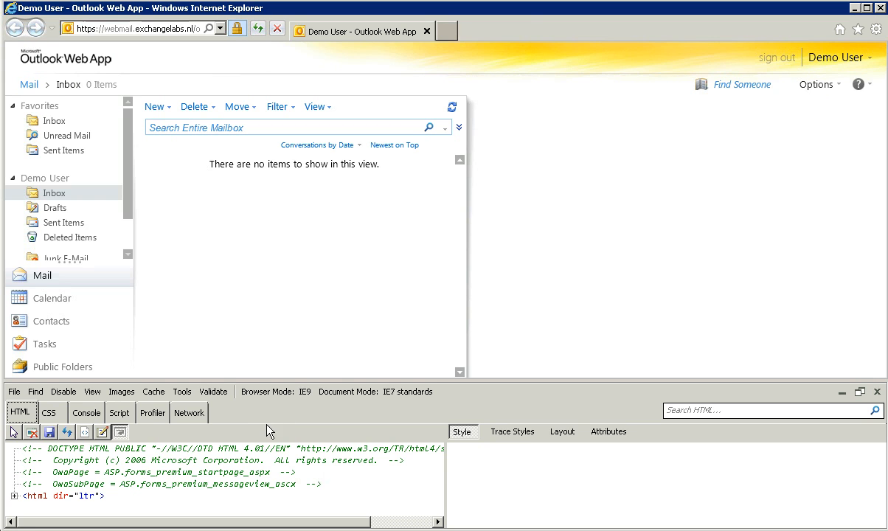
- View the site's cookies, locating UserContext and owacsdc, then close the cookie list
{"action": "left_click", "coordinate": [153, 393]}
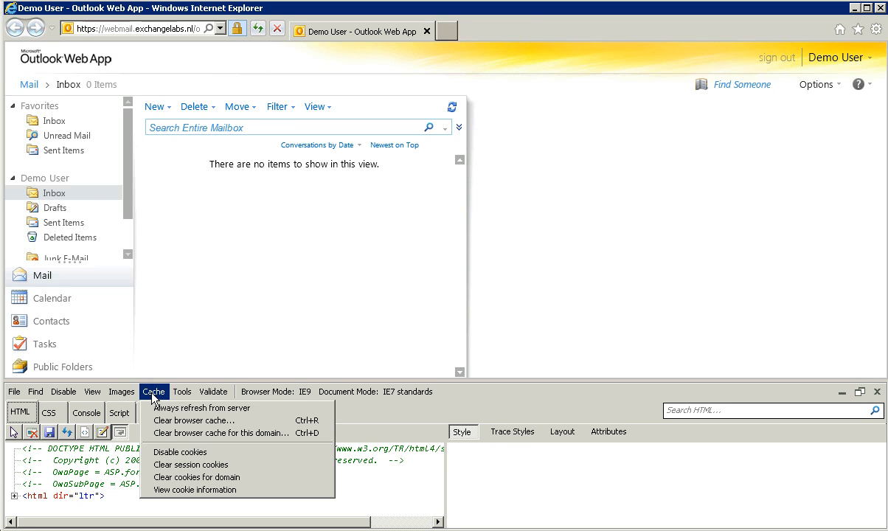
{"action": "left_click", "coordinate": [177, 489]}
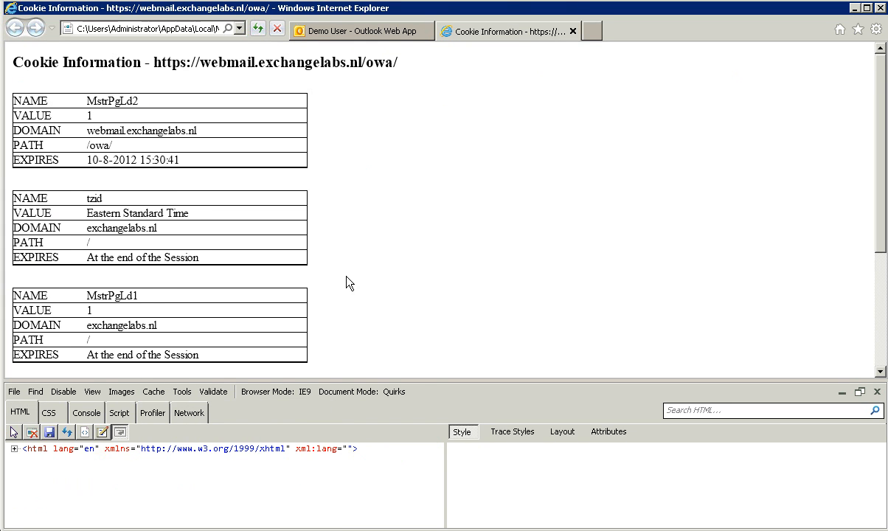
{"action": "scroll", "coordinate": [349, 284], "scroll_direction": "down", "scroll_amount": 1}
{"action": "scroll", "coordinate": [349, 284], "scroll_direction": "down", "scroll_amount": 1}
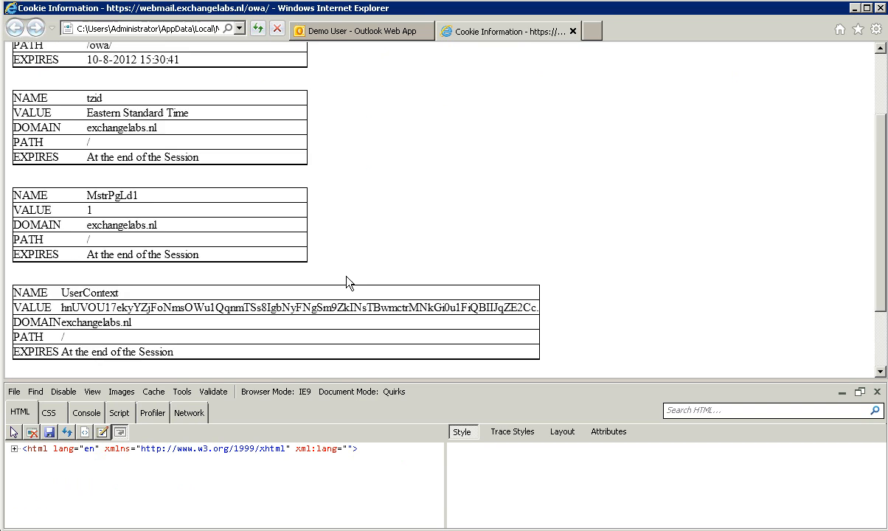
{"action": "scroll", "coordinate": [349, 284], "scroll_direction": "down", "scroll_amount": 1}
{"action": "scroll", "coordinate": [349, 284], "scroll_direction": "down", "scroll_amount": 1}
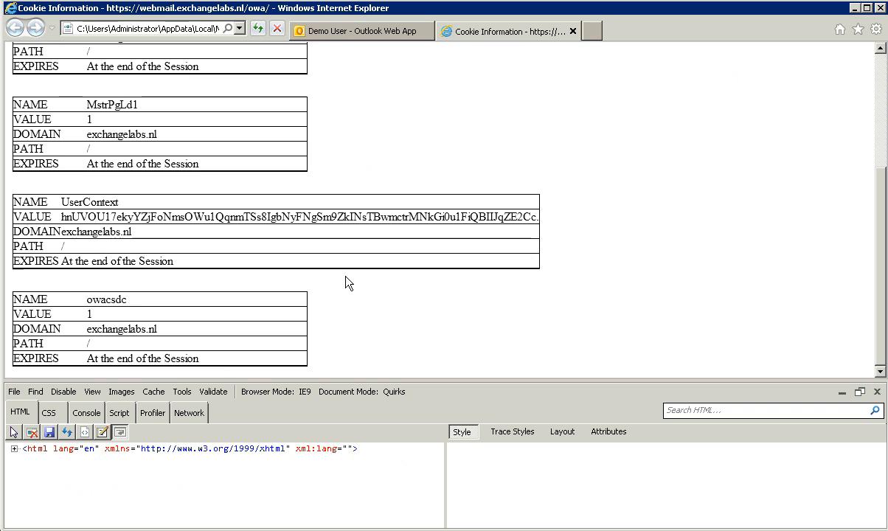
{"action": "left_click_drag", "start_coordinate": [62, 201], "coordinate": [118, 202]}
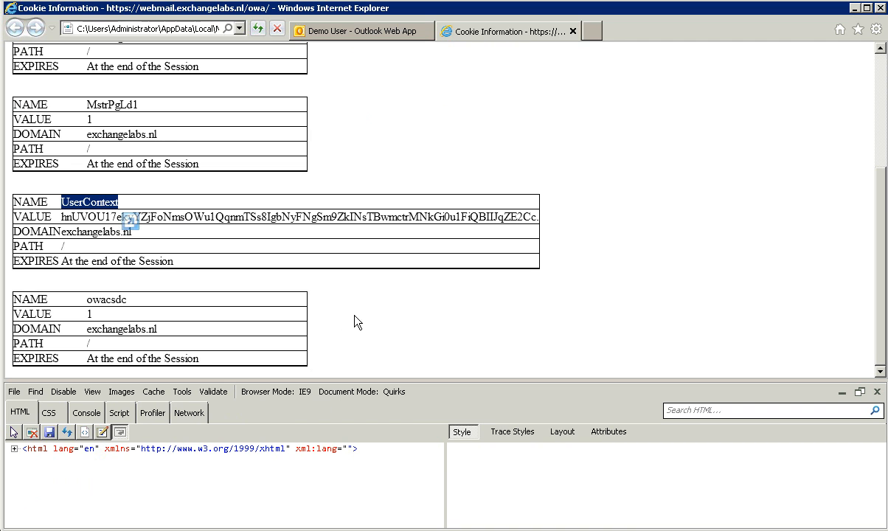
{"action": "left_click", "coordinate": [573, 32]}
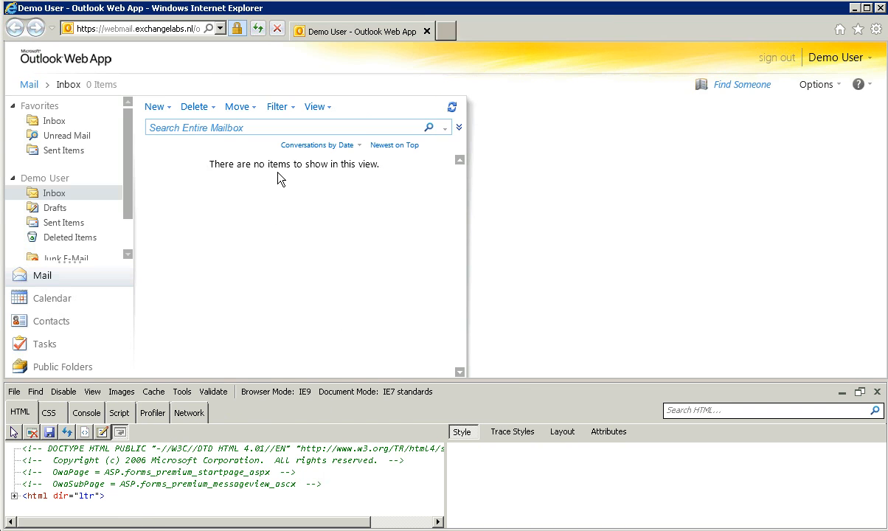
- Close developer tools, sign out of Outlook Web App, and close the window
{"action": "left_click", "coordinate": [877, 392]}
{"action": "left_click", "coordinate": [778, 59]}
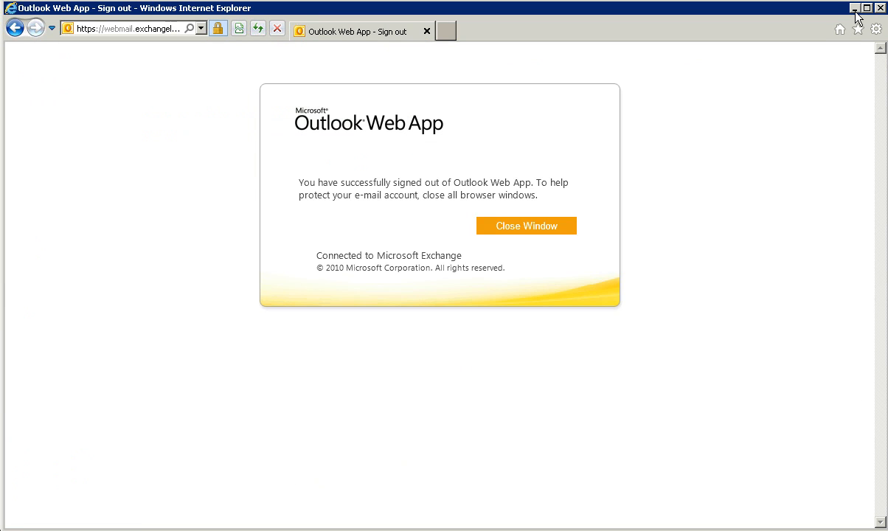
{"action": "left_click", "coordinate": [855, 9]}
- Show Real Server statistics (exch01 3, exch02 9 connections) and collapse the side menus
{"action": "left_click", "coordinate": [45, 208]}
{"action": "left_click", "coordinate": [258, 134]}
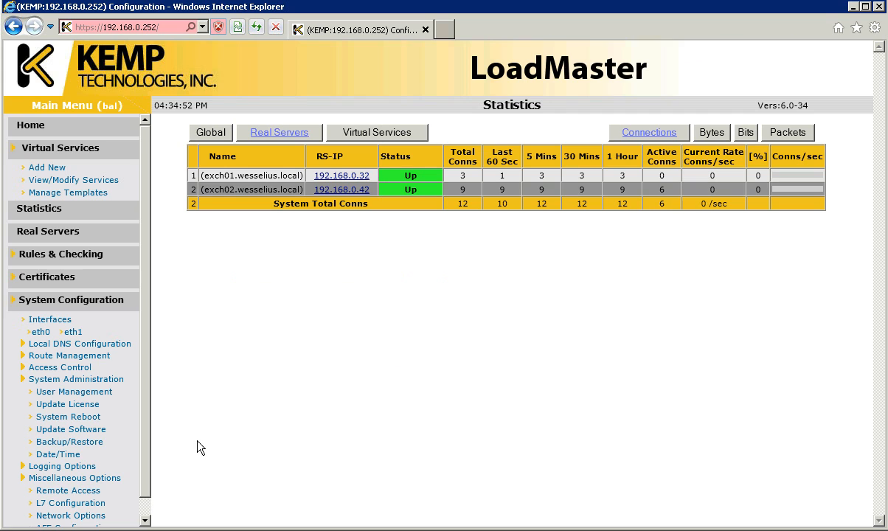
{"action": "left_click", "coordinate": [50, 299]}
{"action": "left_click", "coordinate": [41, 146]}
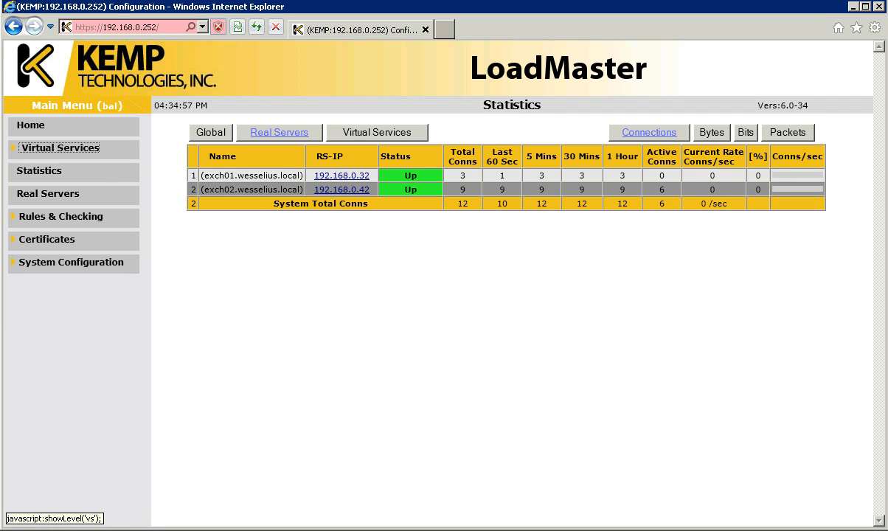